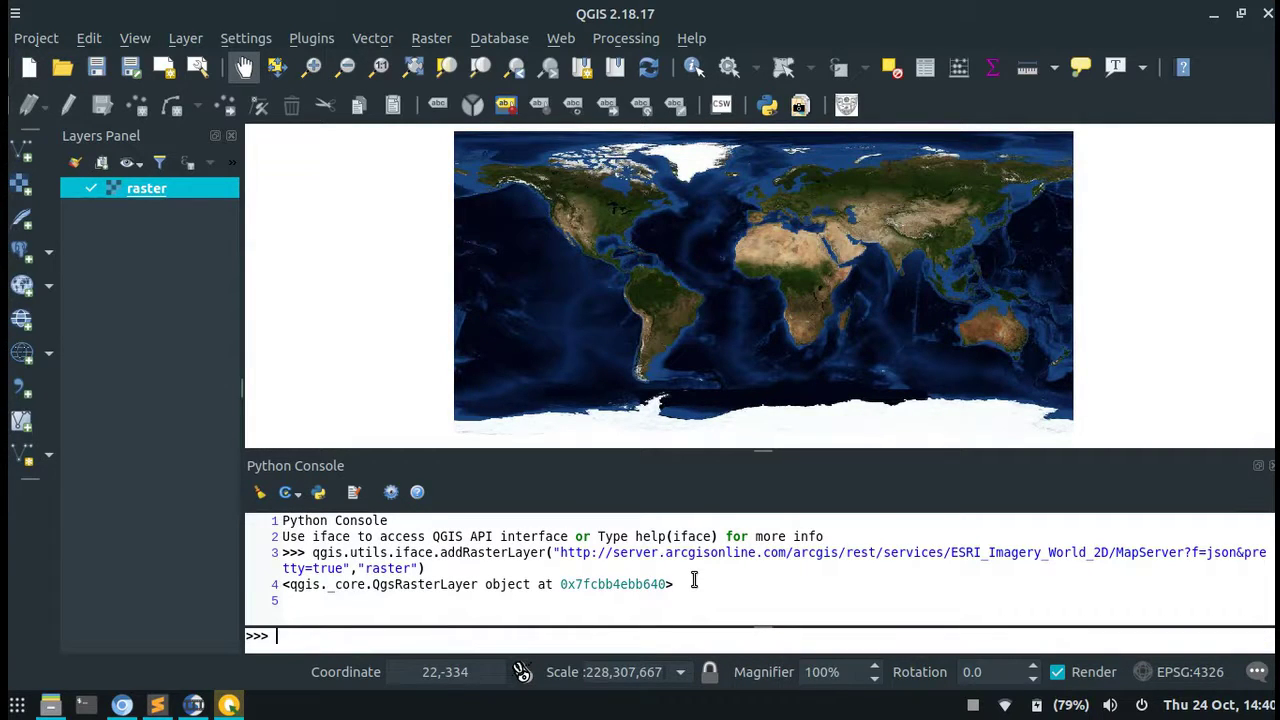
- Set the raster layer's coordinate reference system to WGS 84 (EPSG:4326)
right_click(173, 190)
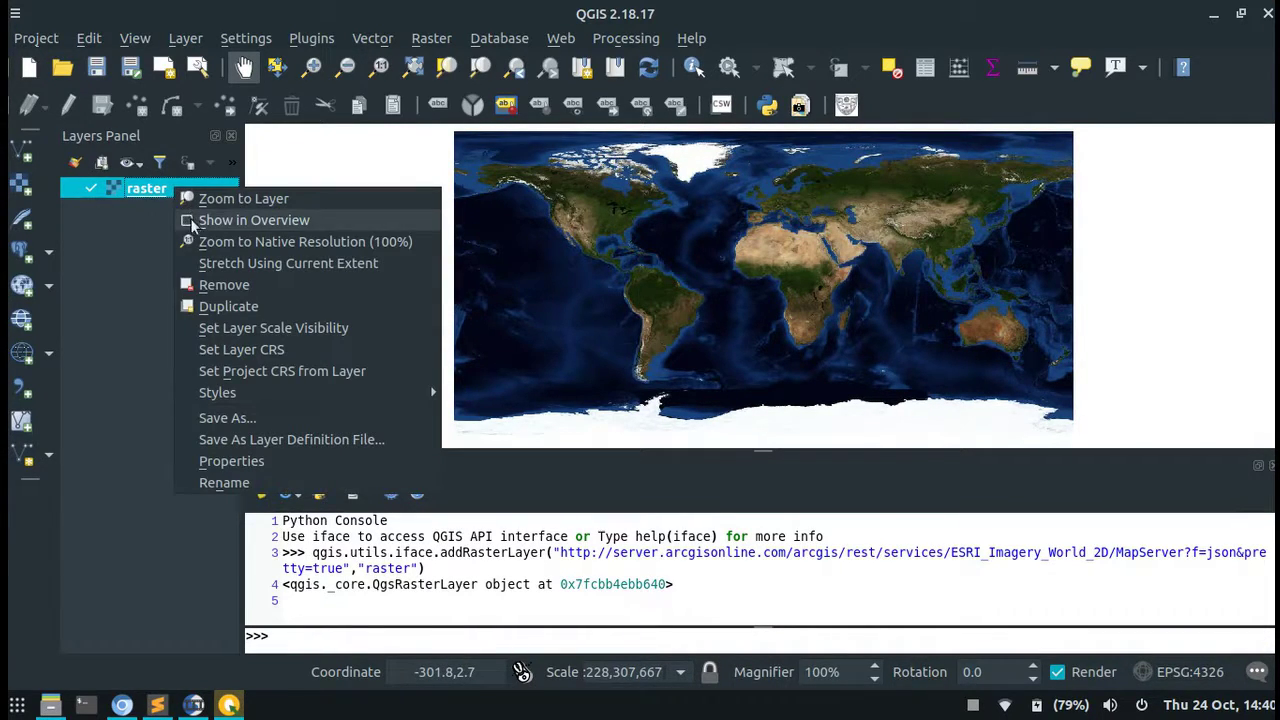
click(226, 350)
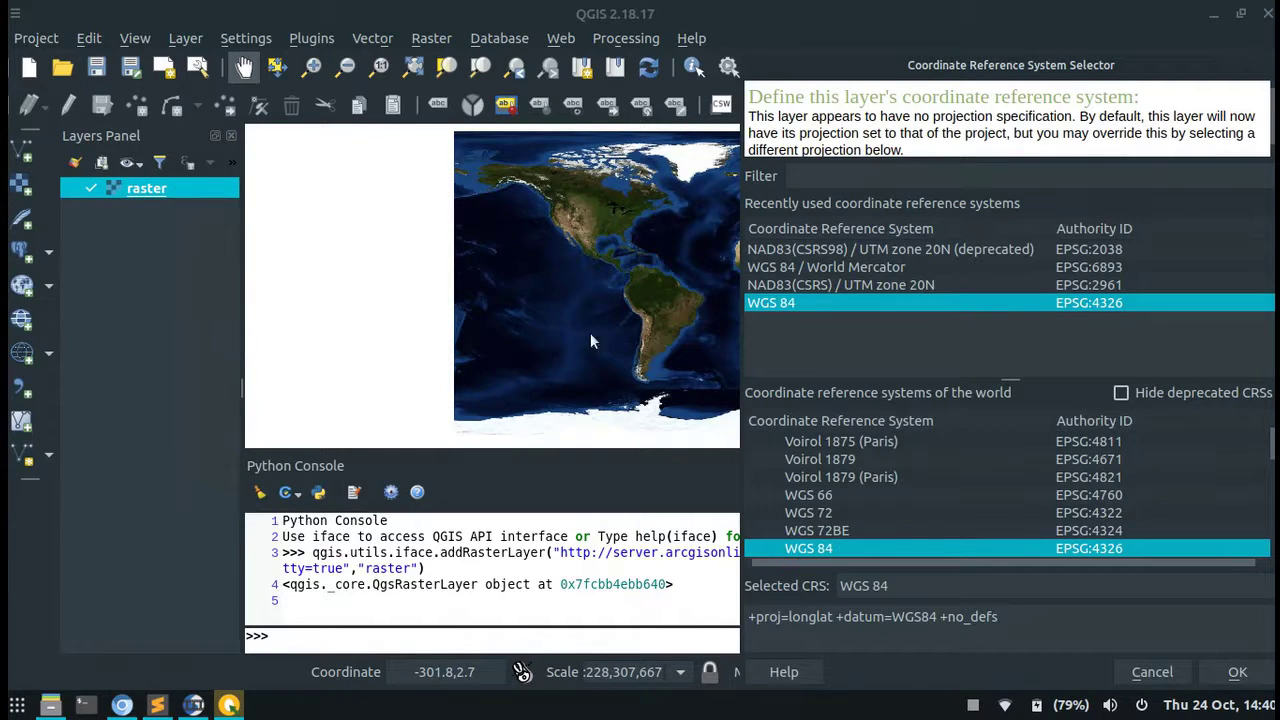
click(1237, 674)
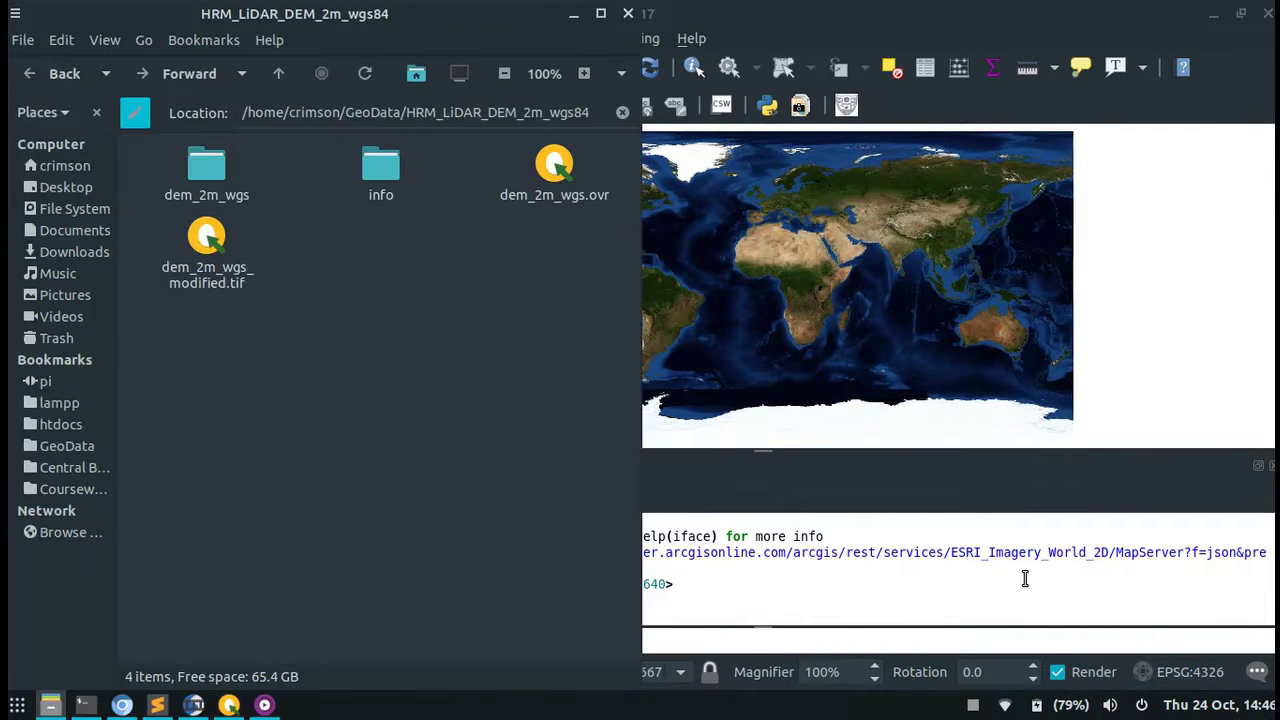
- Add dem_2m_wgs_modified.tif from the HRM_LiDAR_DEM_2m_wgs84 folder to the QGIS project with the WGS 84 (EPSG:4326) coordinate system
drag(182, 250, 889, 284)
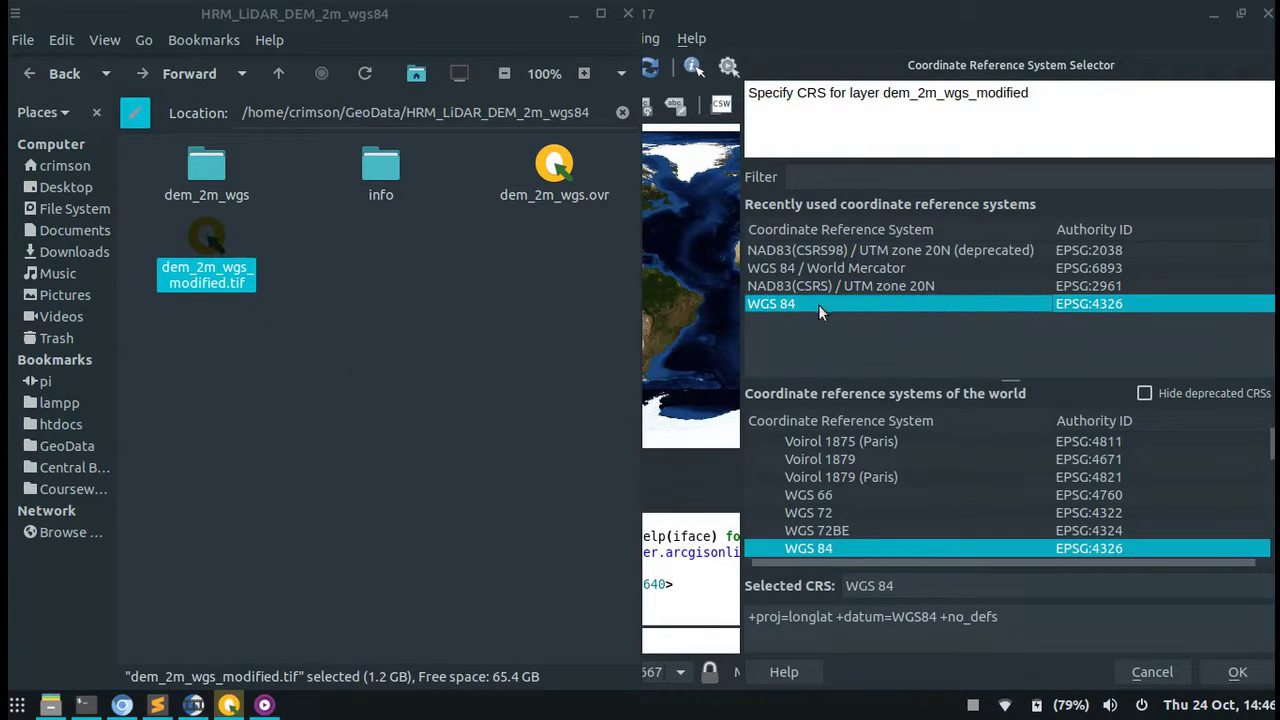
click(1238, 672)
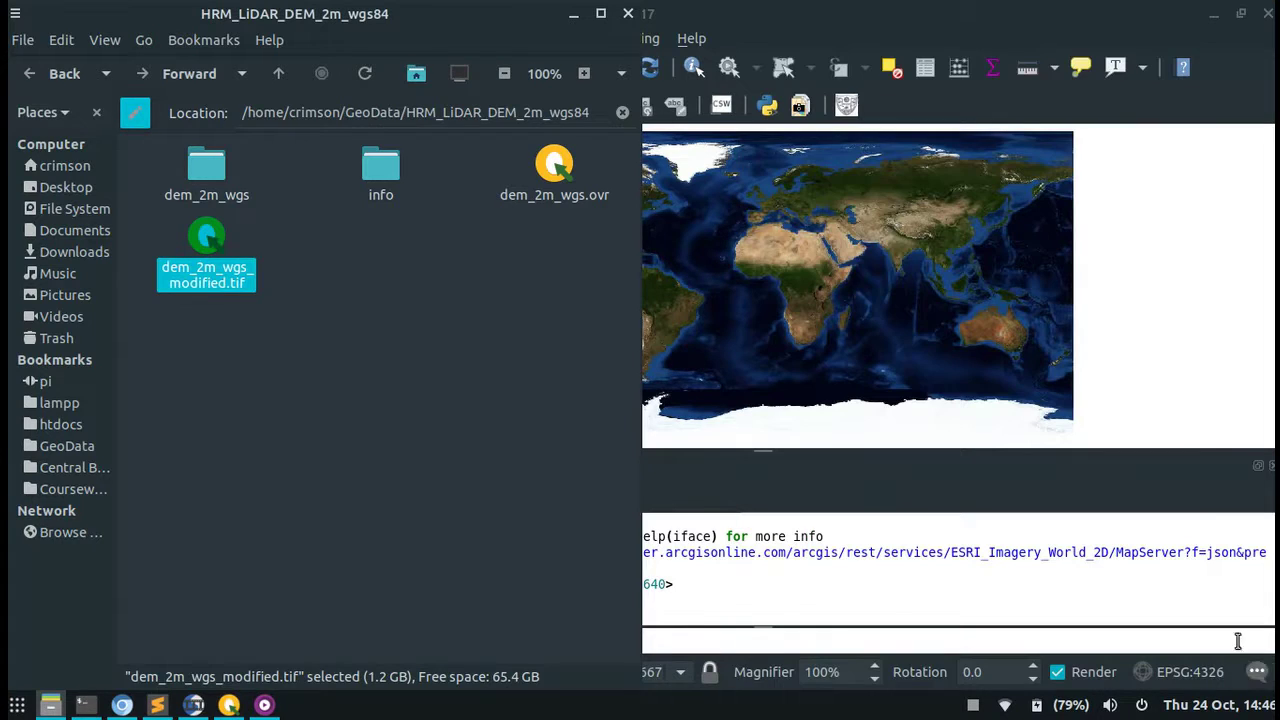
click(1167, 363)
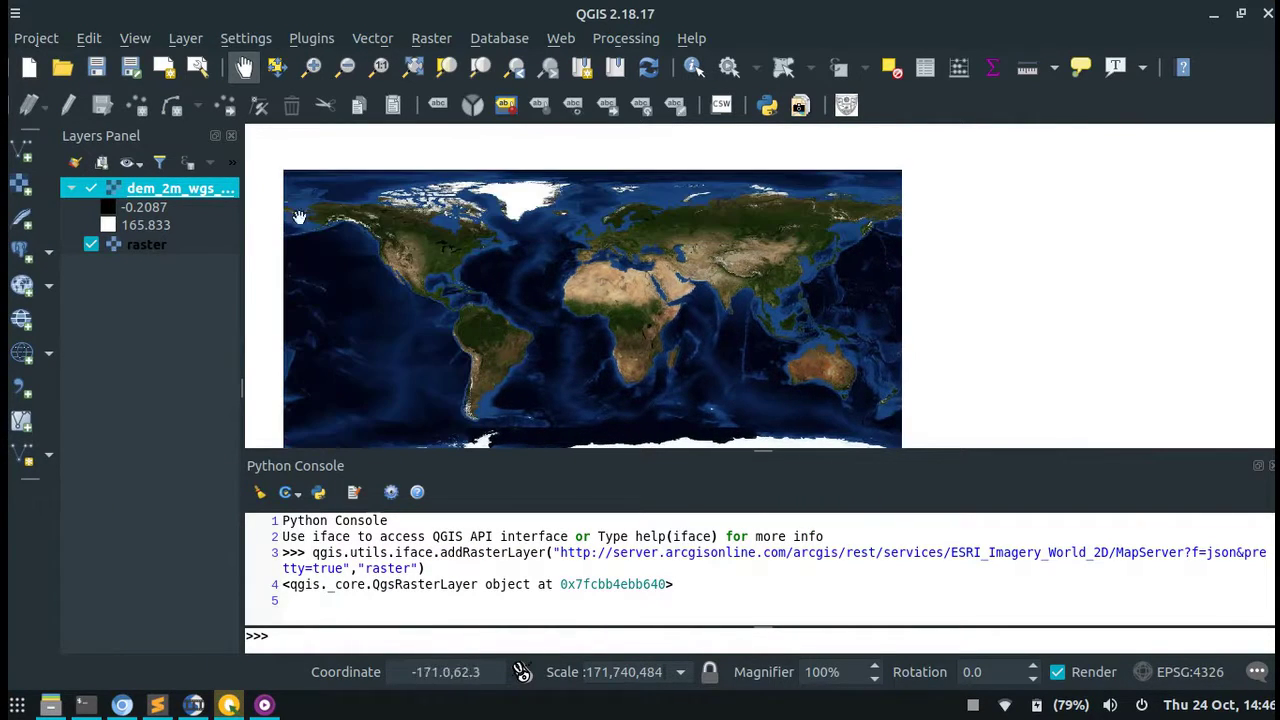
click(313, 68)
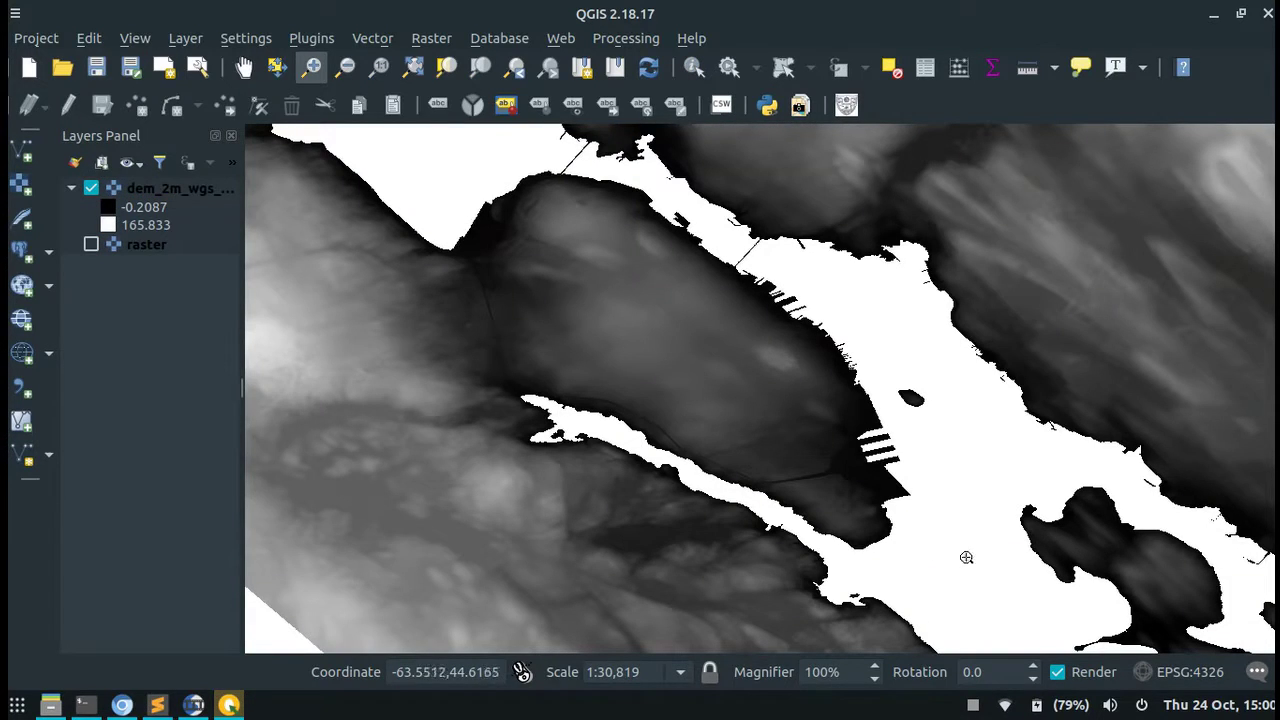
- Set the project's background color to black (#000000) in the project properties
click(36, 38)
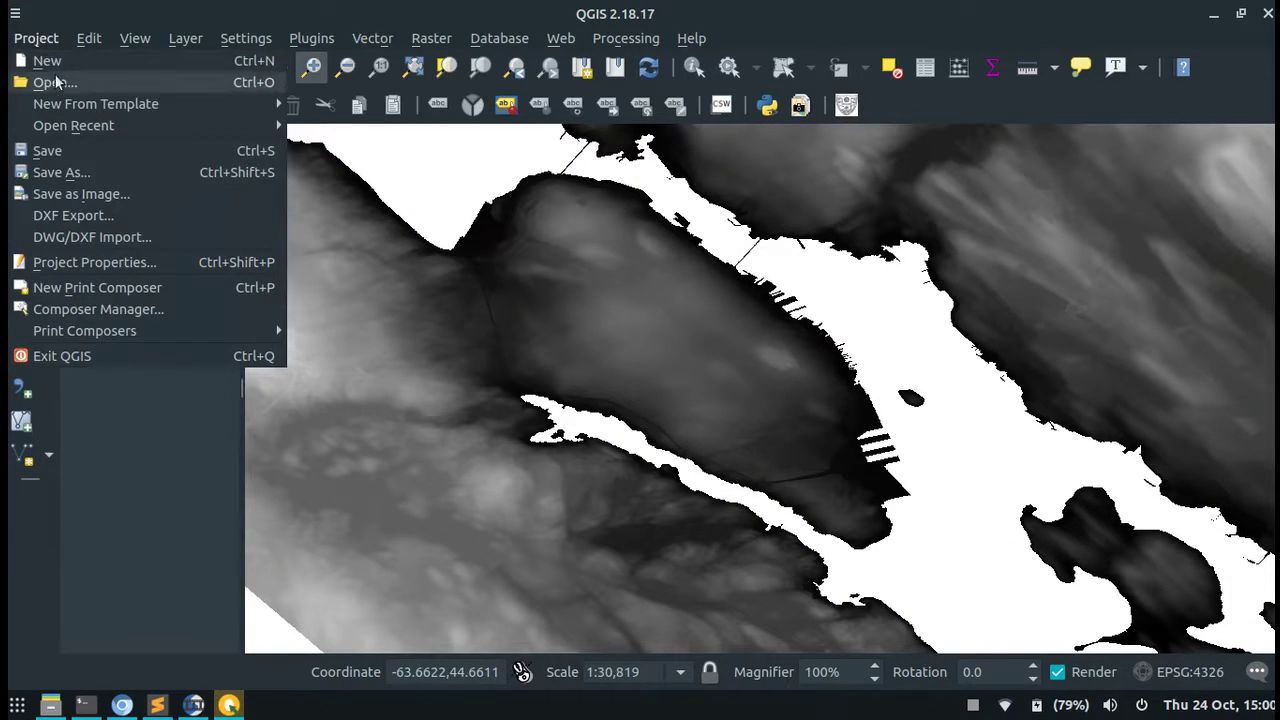
click(82, 261)
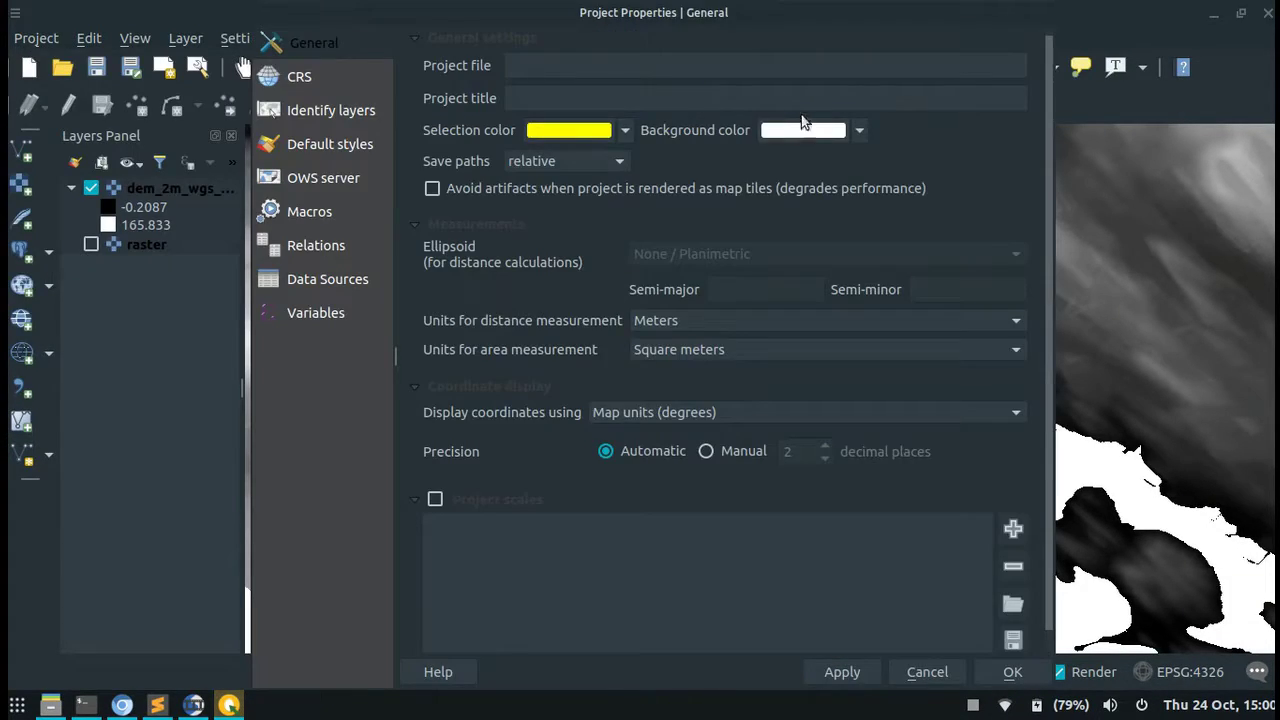
click(805, 125)
drag(791, 248, 543, 287)
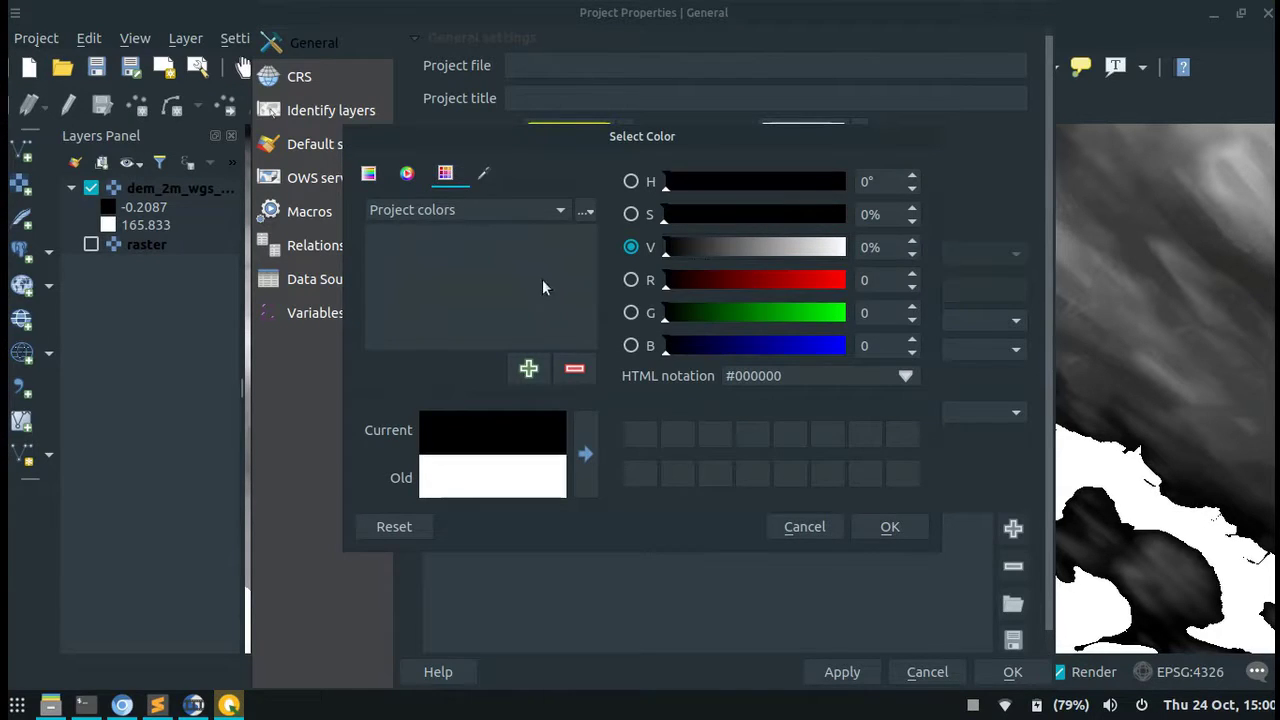
click(890, 530)
click(855, 674)
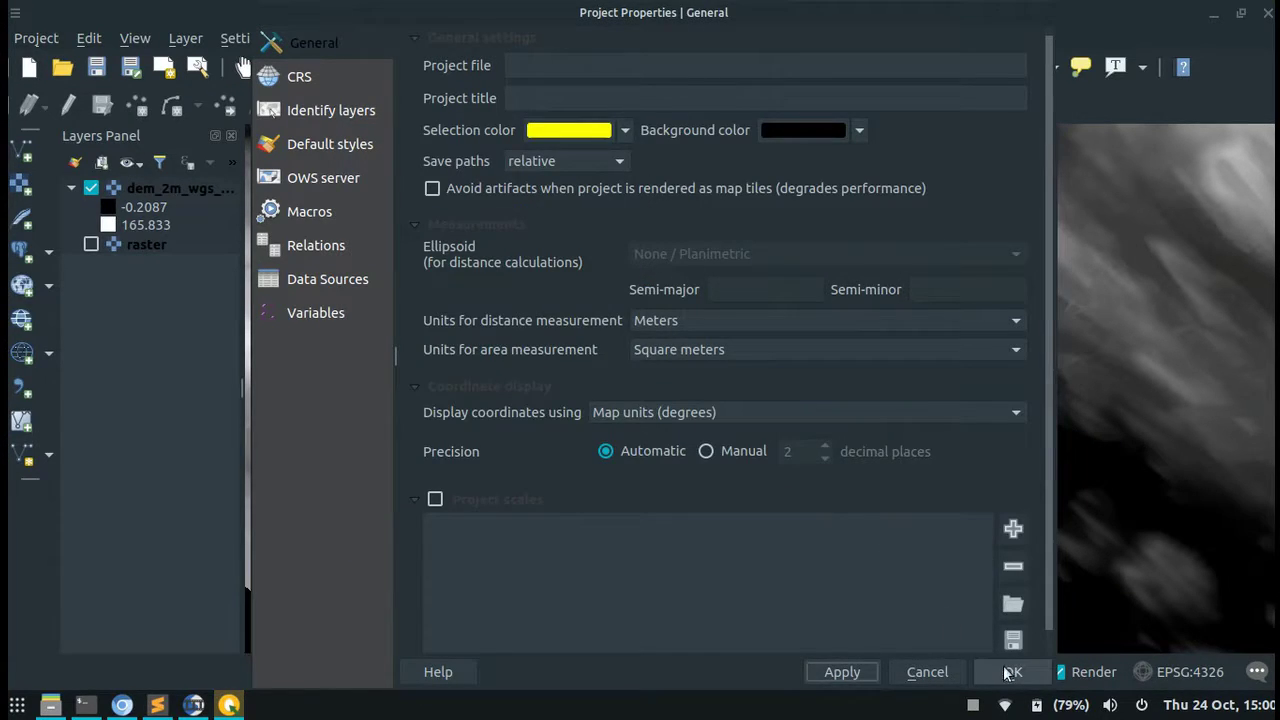
click(1012, 672)
- Create a new print composer titled "elevation"
click(36, 38)
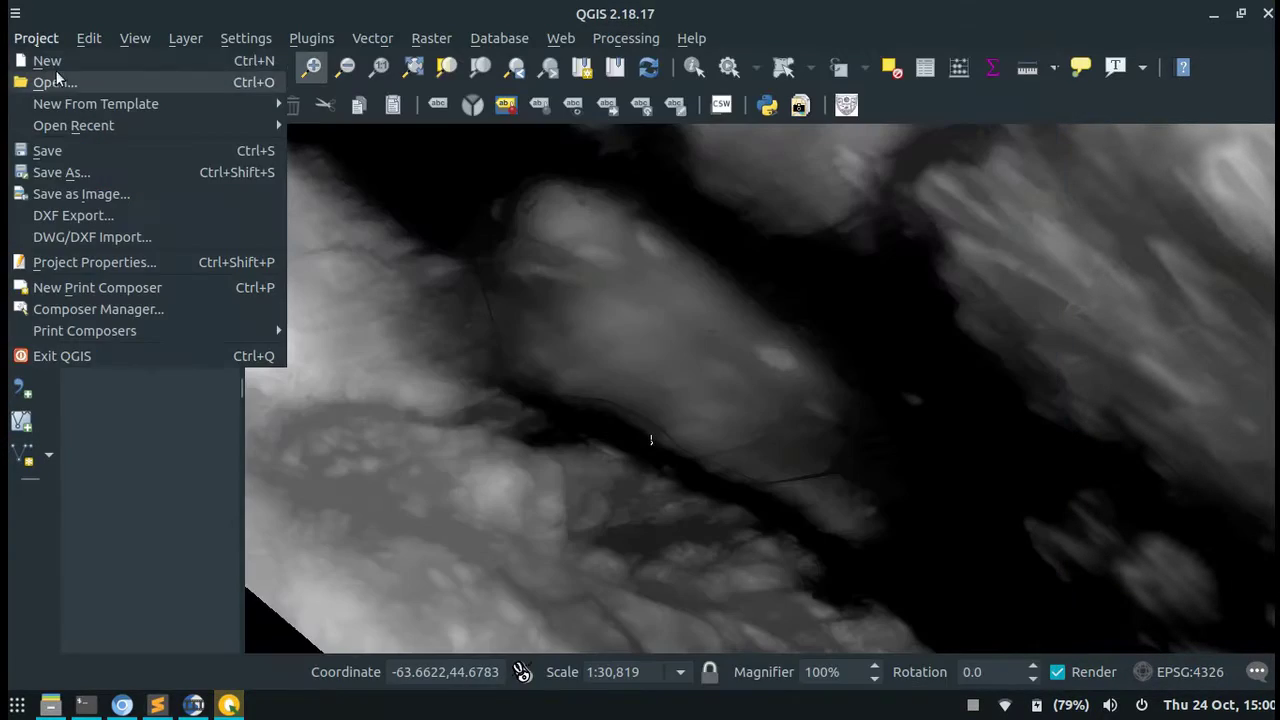
click(82, 288)
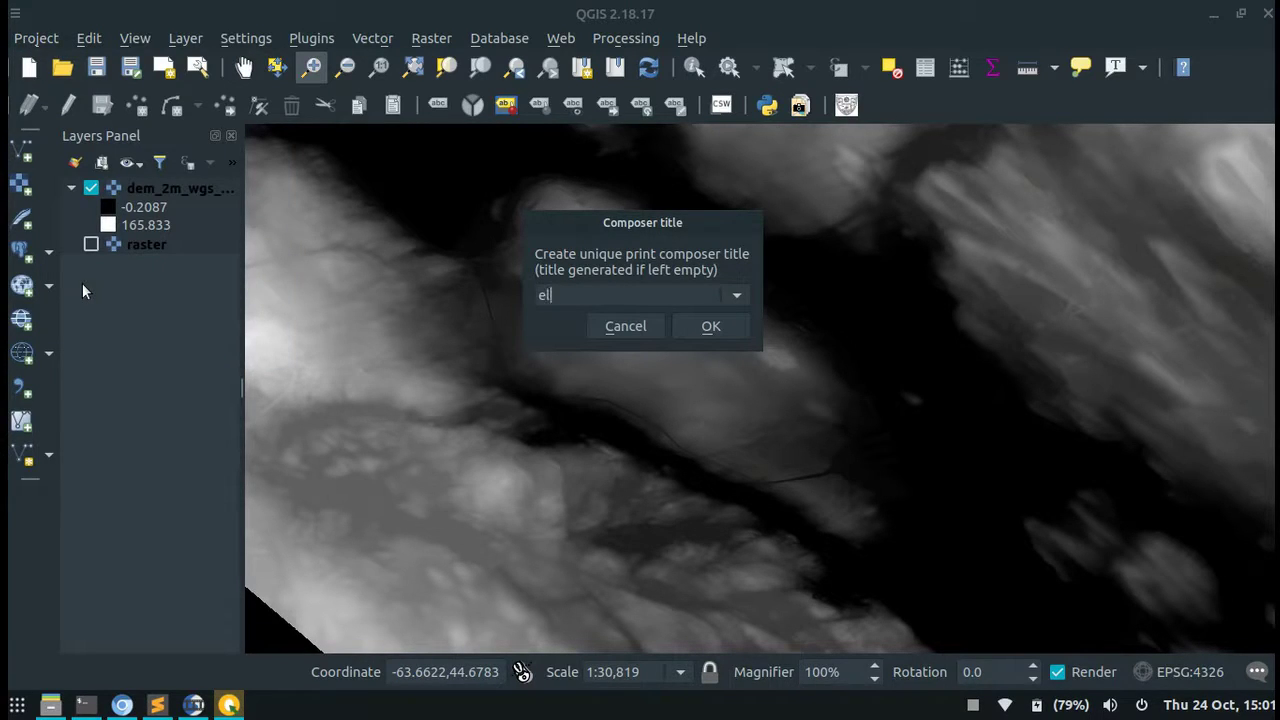
key(Return)
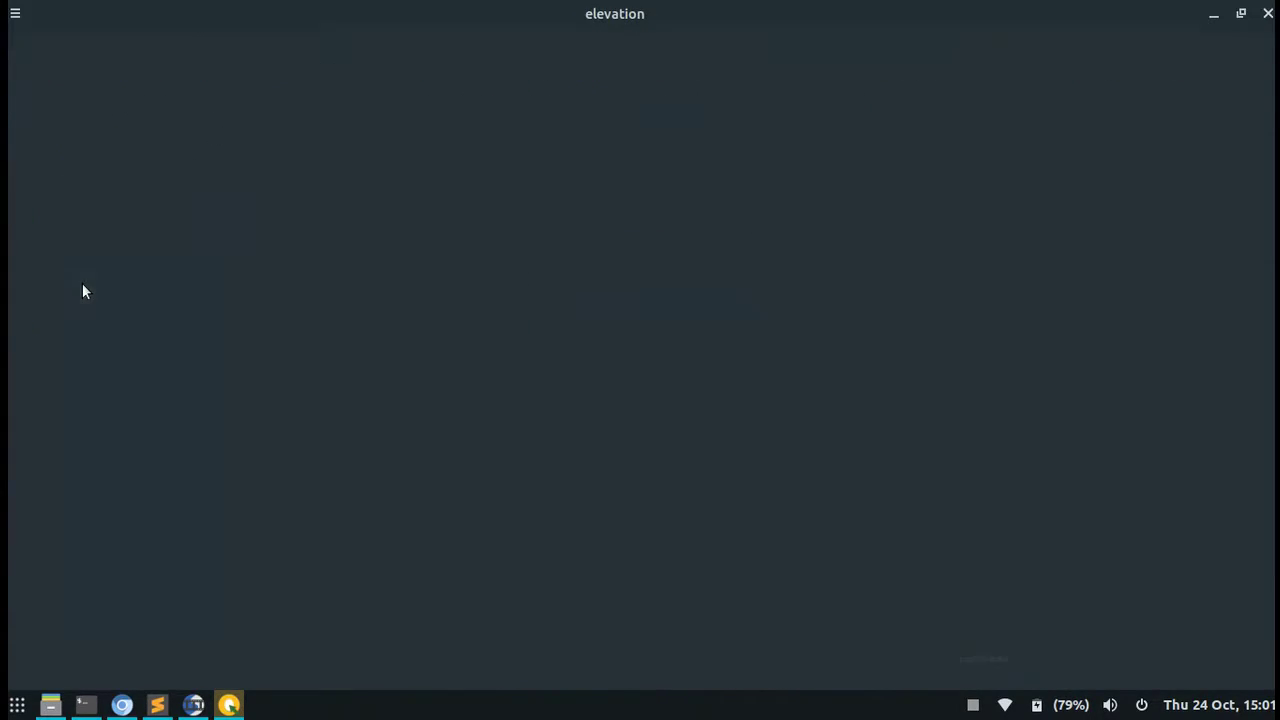
- Set the composition to a custom page size of 1000 mm wide by 1000 mm high
click(1100, 327)
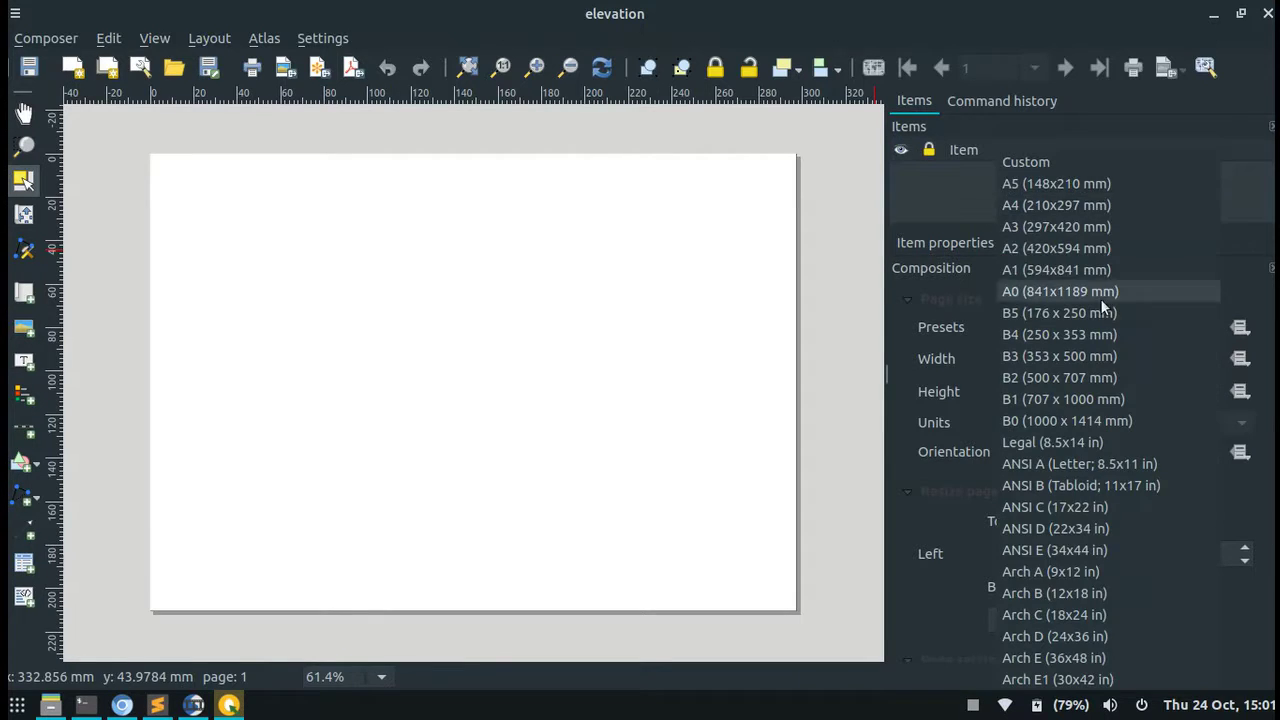
click(1061, 166)
double_click(1048, 358)
triple_click(1048, 358)
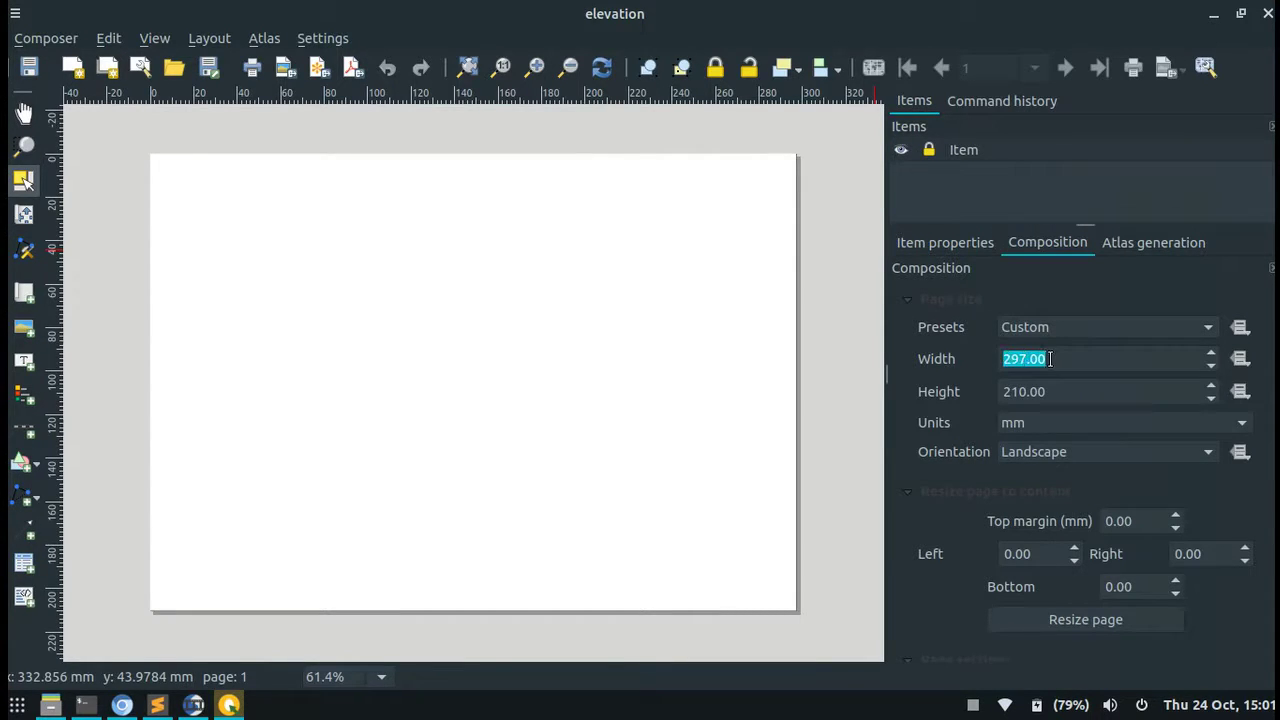
text(1000)
key(Tab)
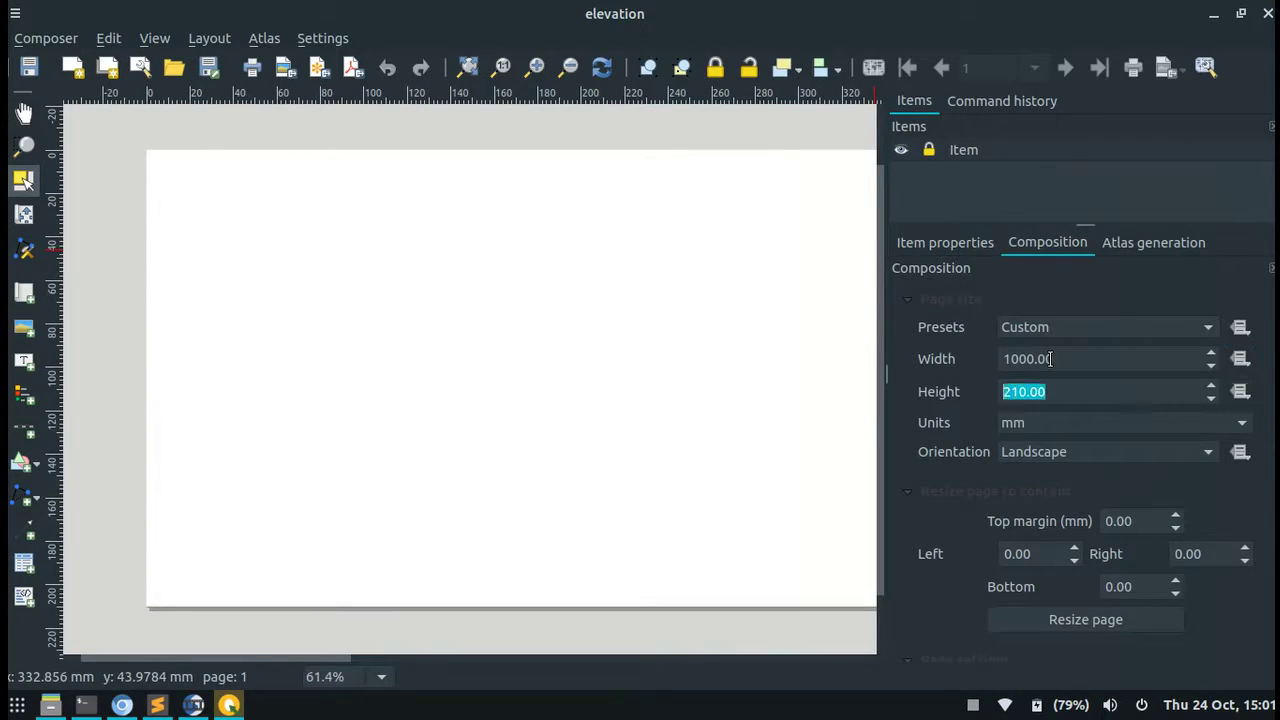
text(1000)
key(Return)
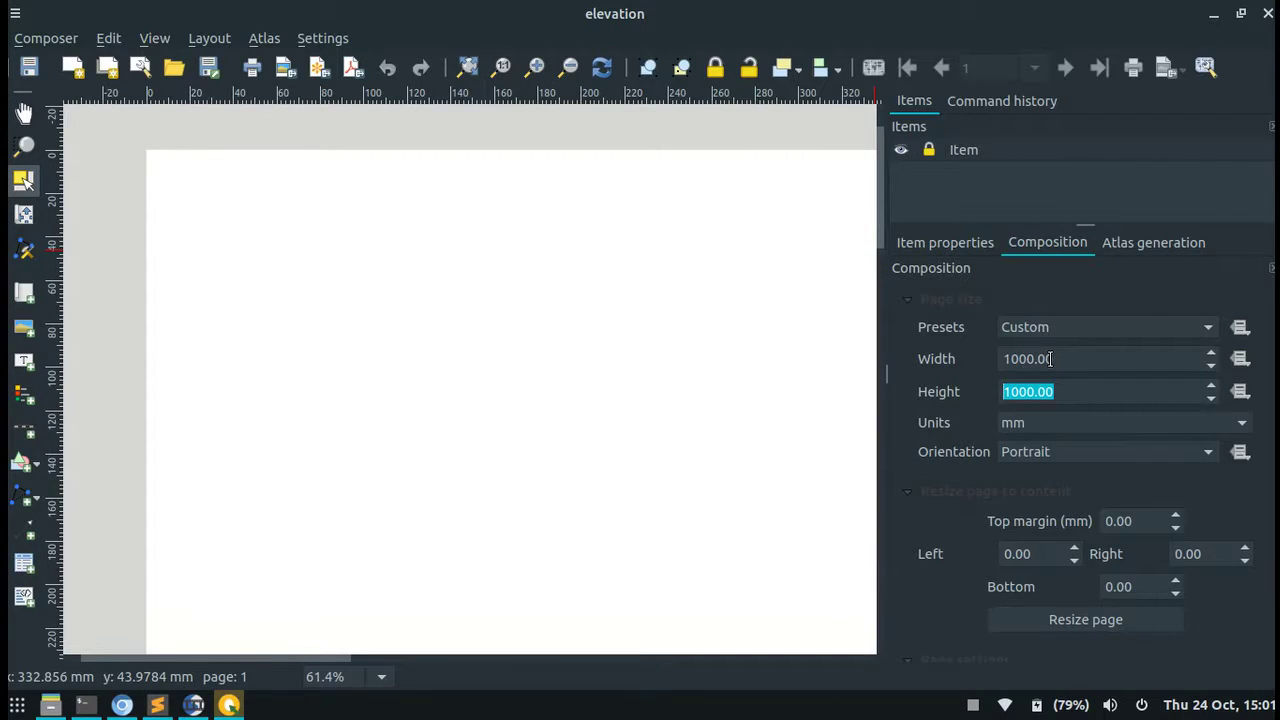
click(467, 67)
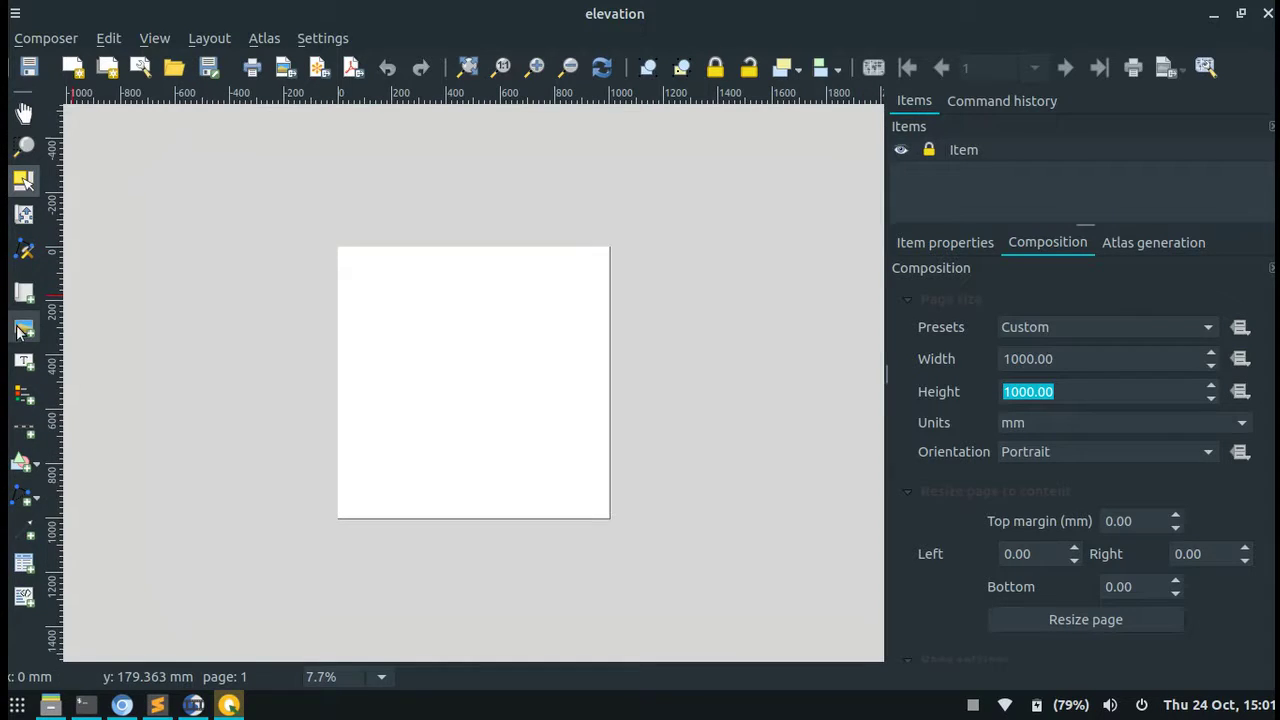
- Add a map item to the composition that covers the whole square page
click(24, 293)
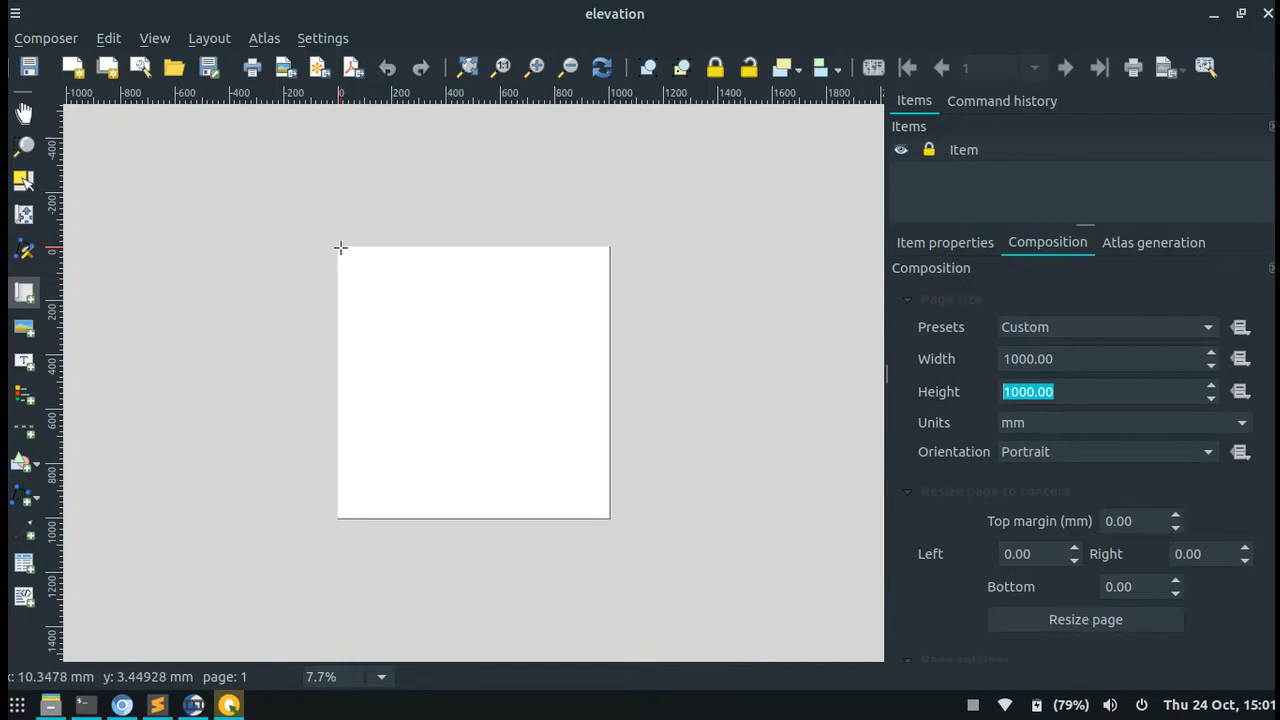
drag(340, 248, 605, 513)
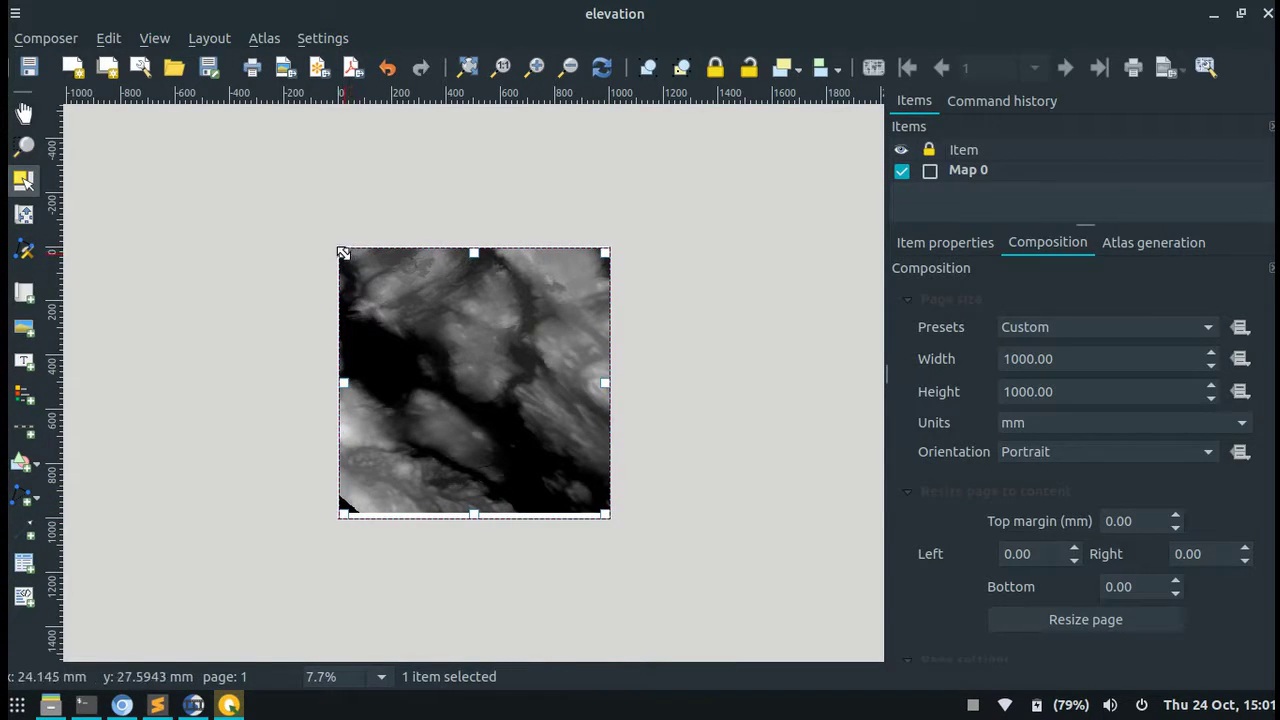
drag(343, 253, 342, 252)
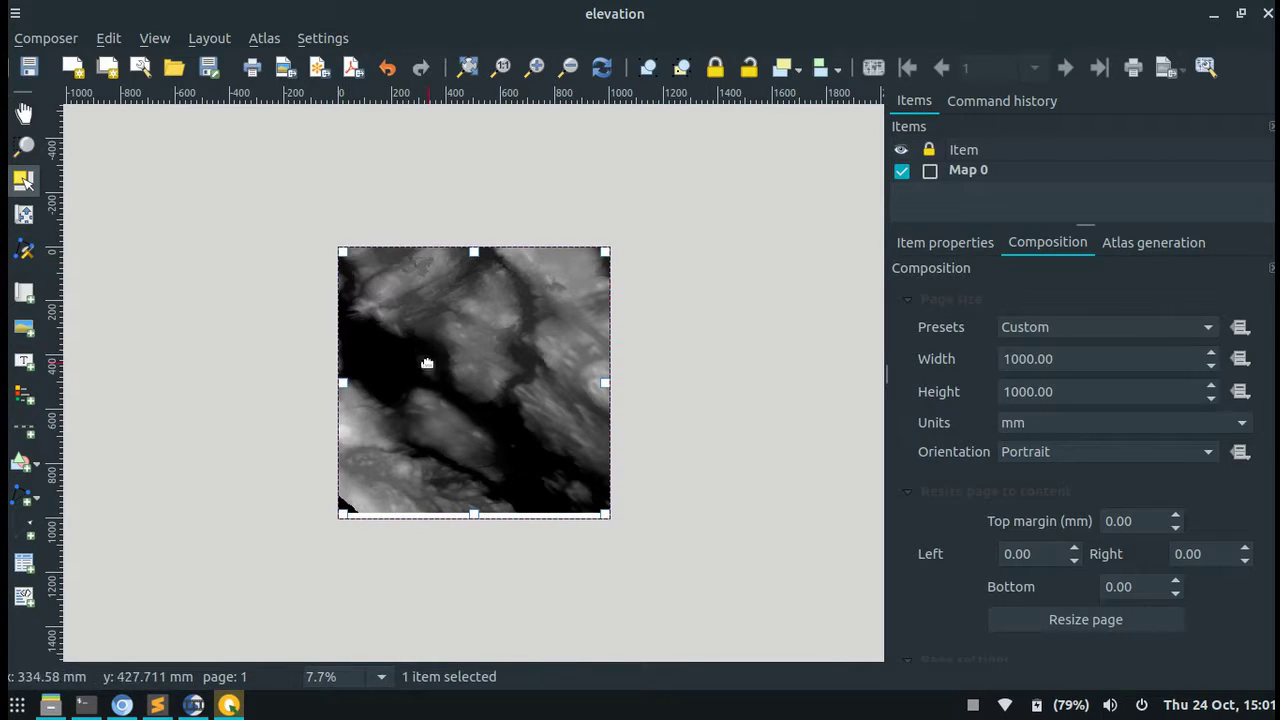
- Enlarge and shift the map content inside its frame so the Halifax peninsula sits in the middle of the page
key(c)
scroll(452, 422, up, 1)
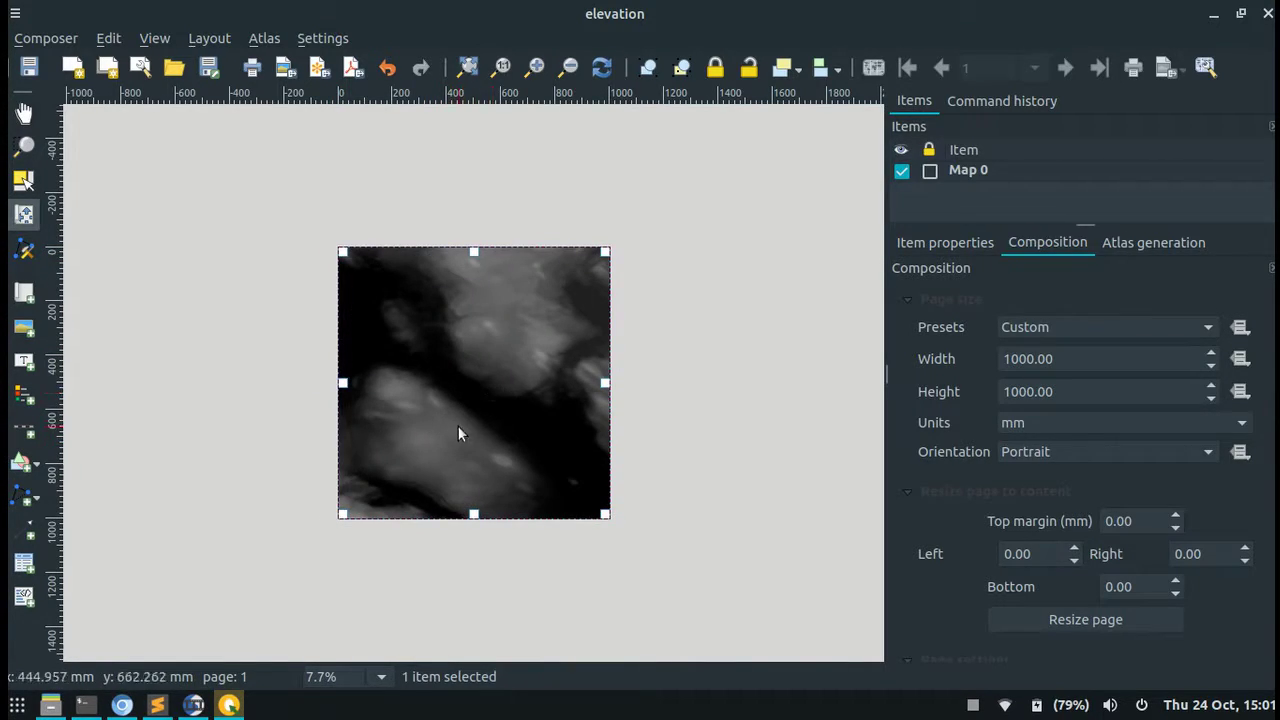
drag(457, 431, 499, 404)
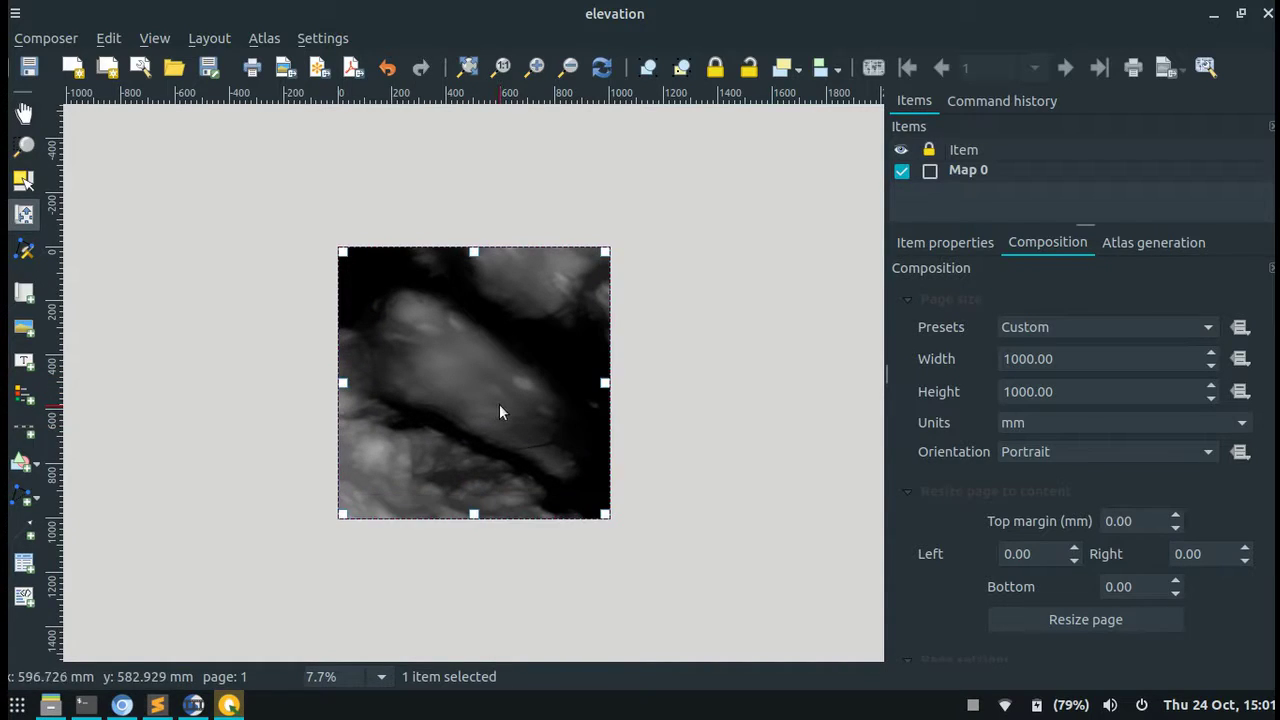
click(24, 113)
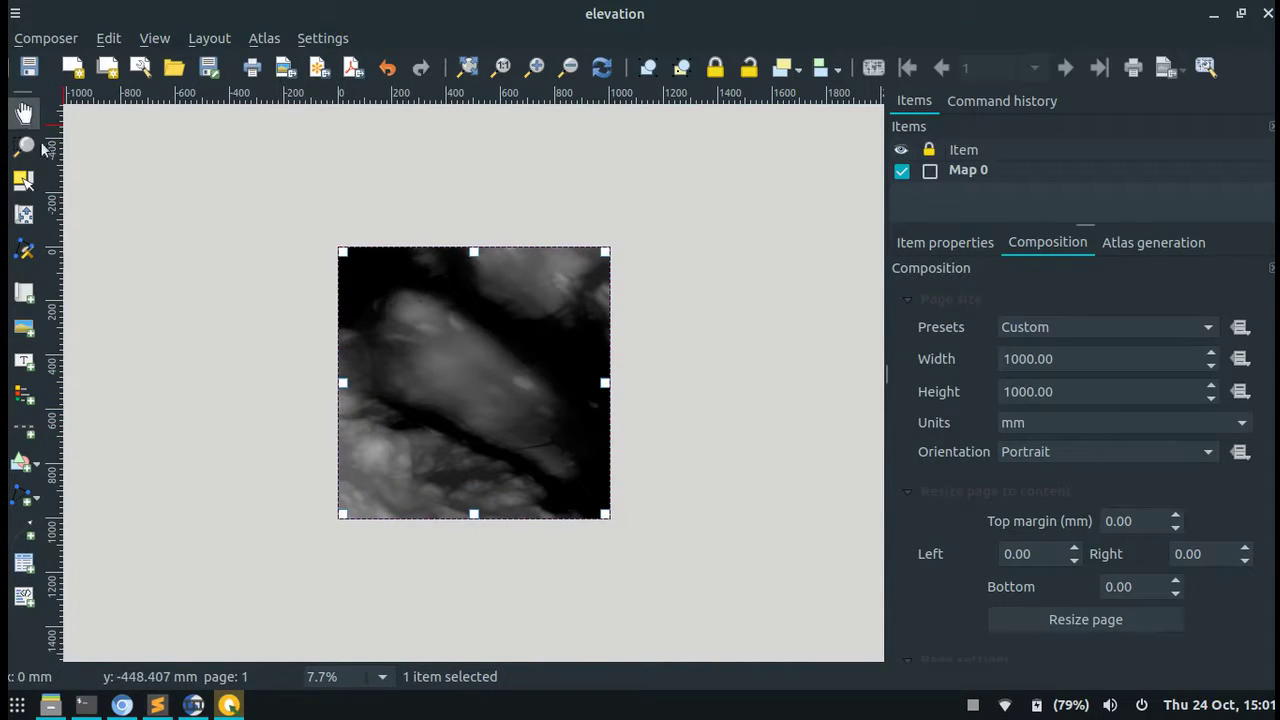
- Export the composition as a TIF image named halifax_elevation_export at 300 dpi, 11811 by 11811 px
click(62, 40)
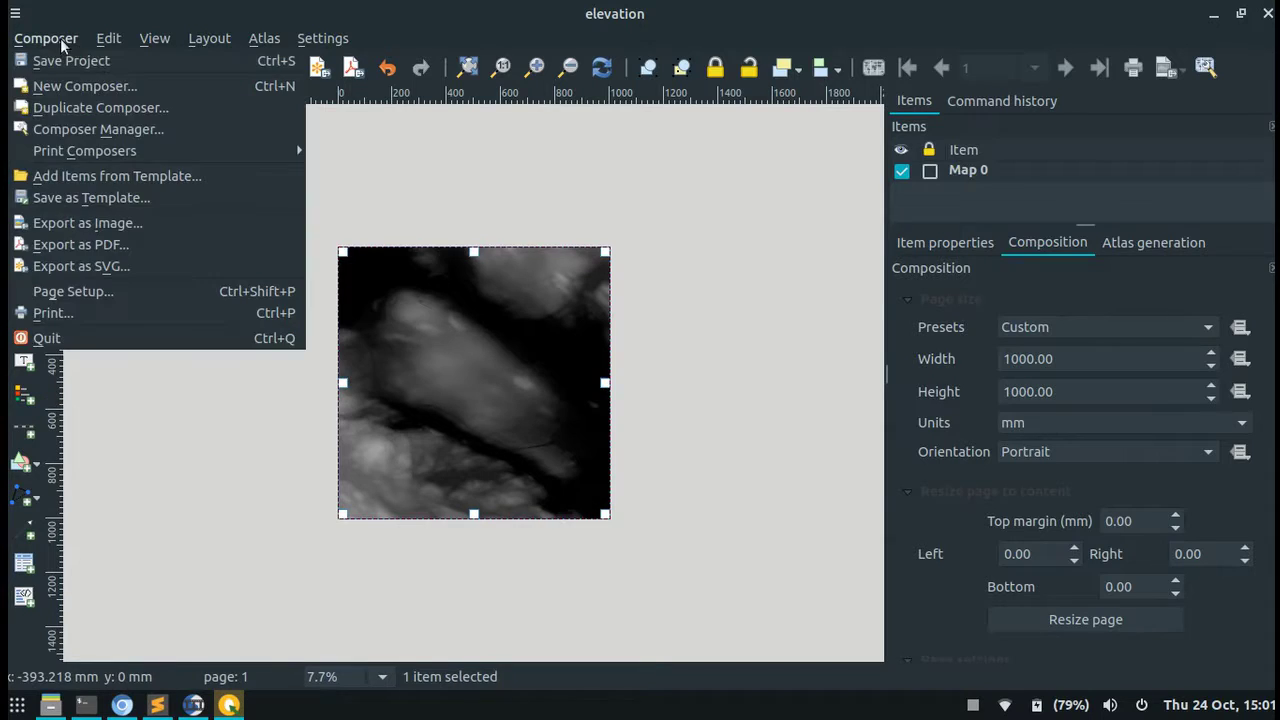
click(79, 215)
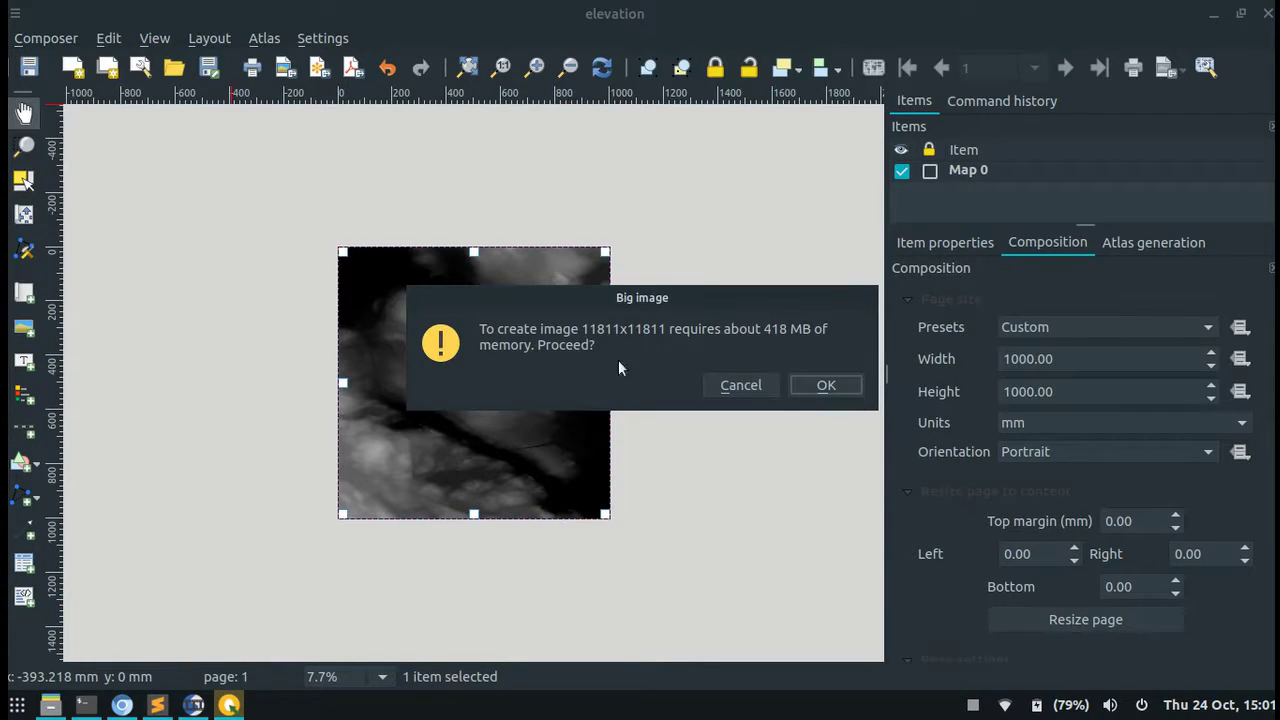
click(822, 388)
click(274, 116)
text(h)
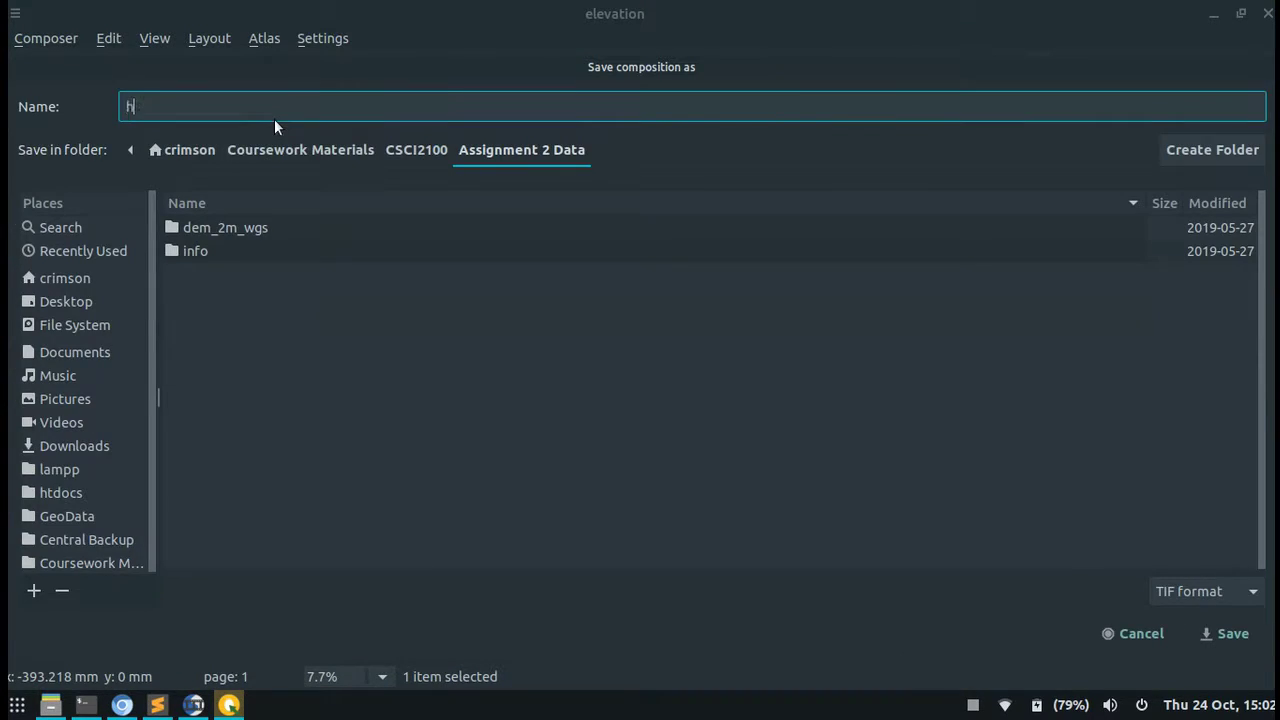
text(alifax_elevation_export)
click(1216, 644)
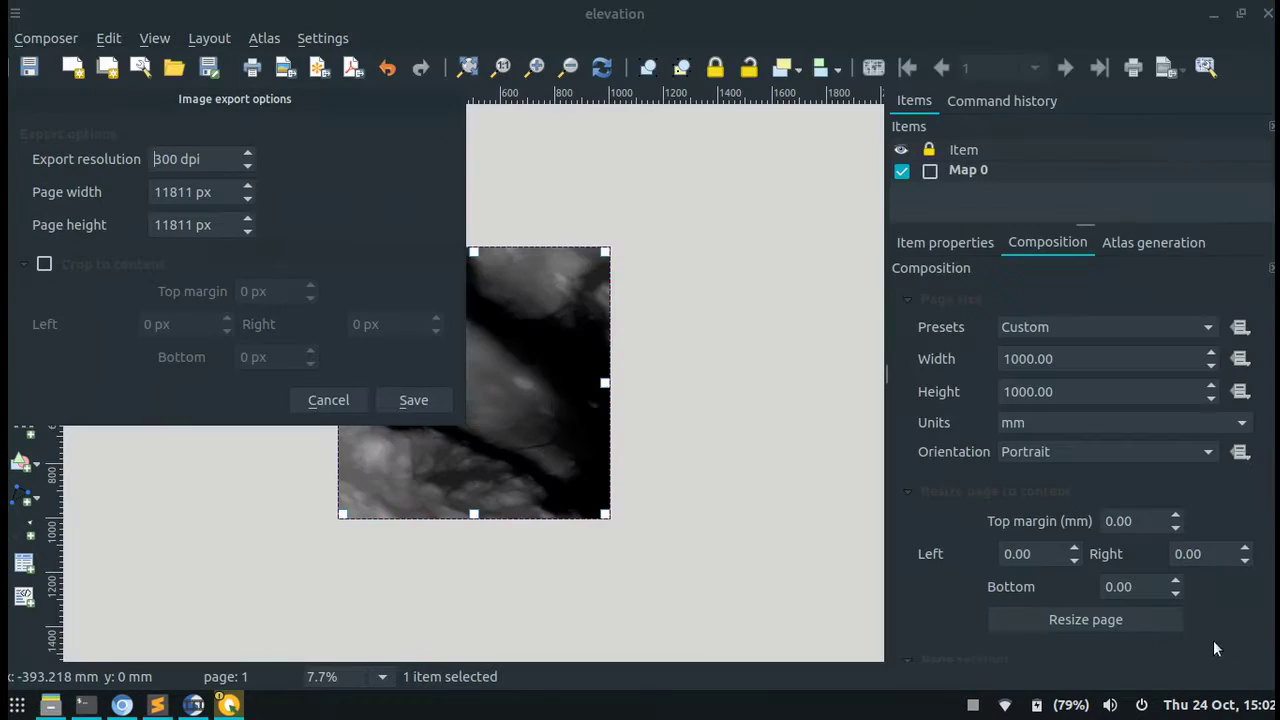
click(402, 394)
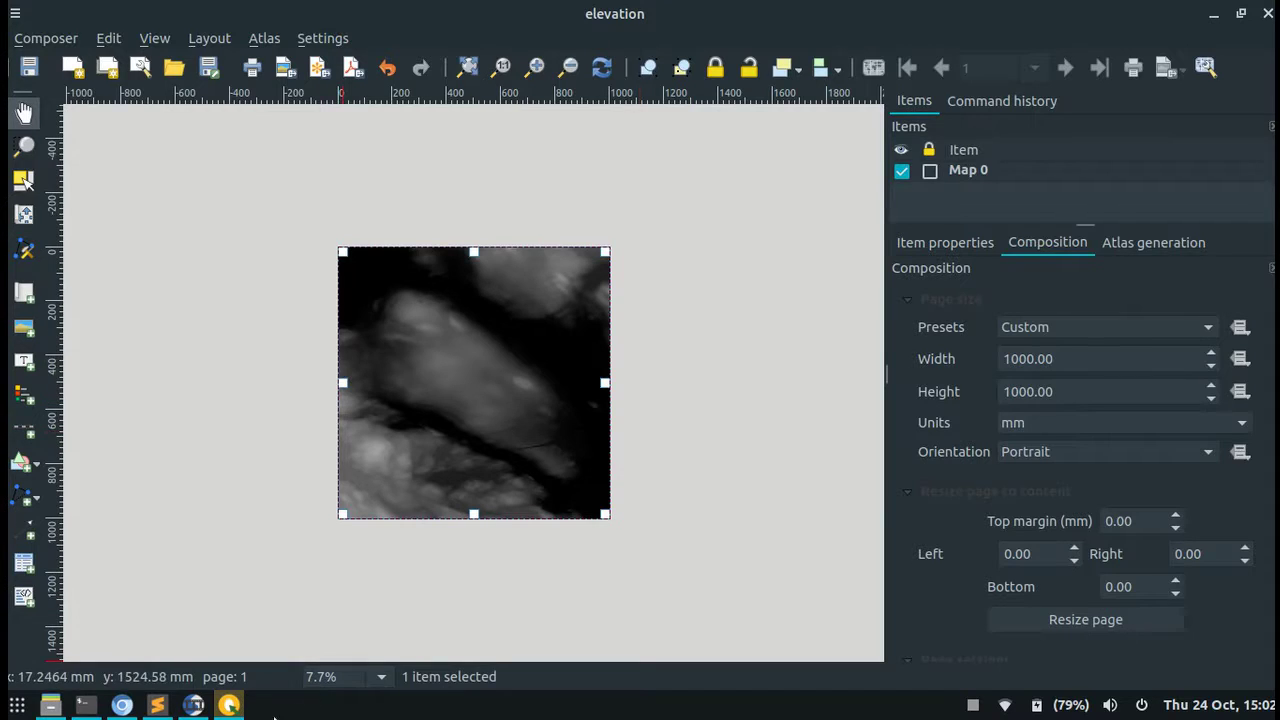
- In the main QGIS window, show the raster imagery layer and hide the dem_2m_wgs_modified elevation layer
mouse_move(228, 706)
click(232, 641)
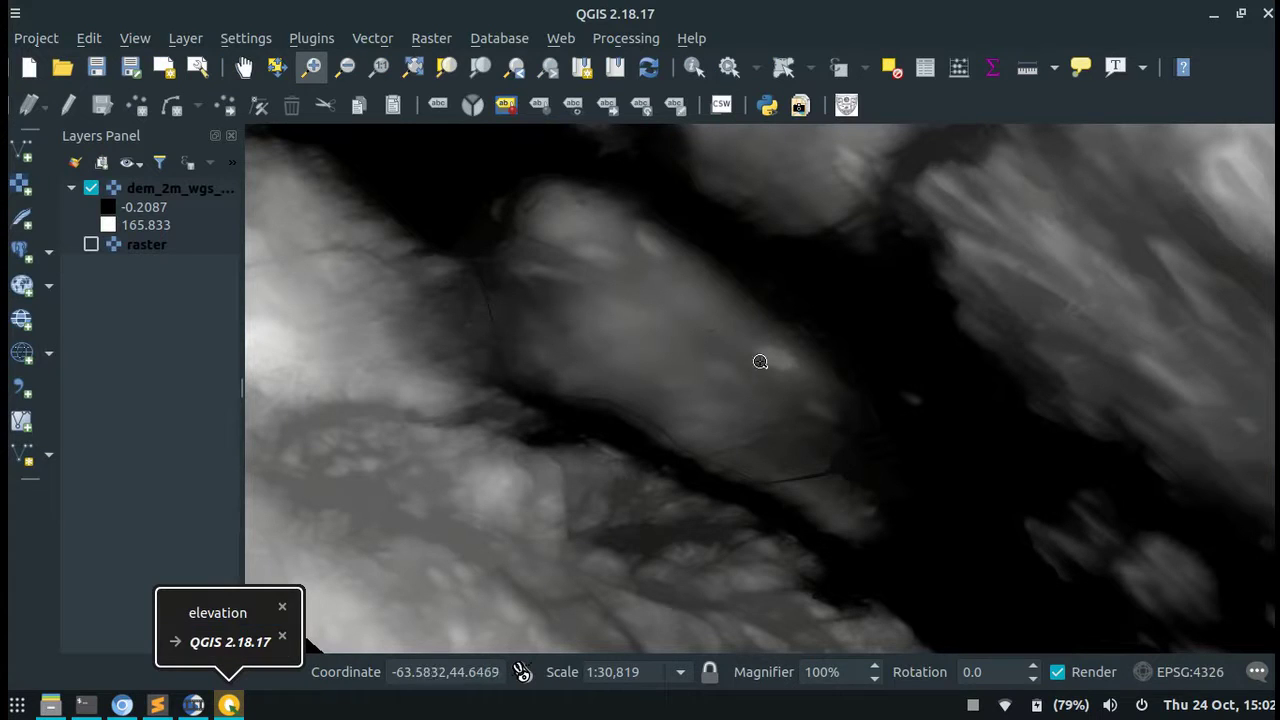
click(91, 245)
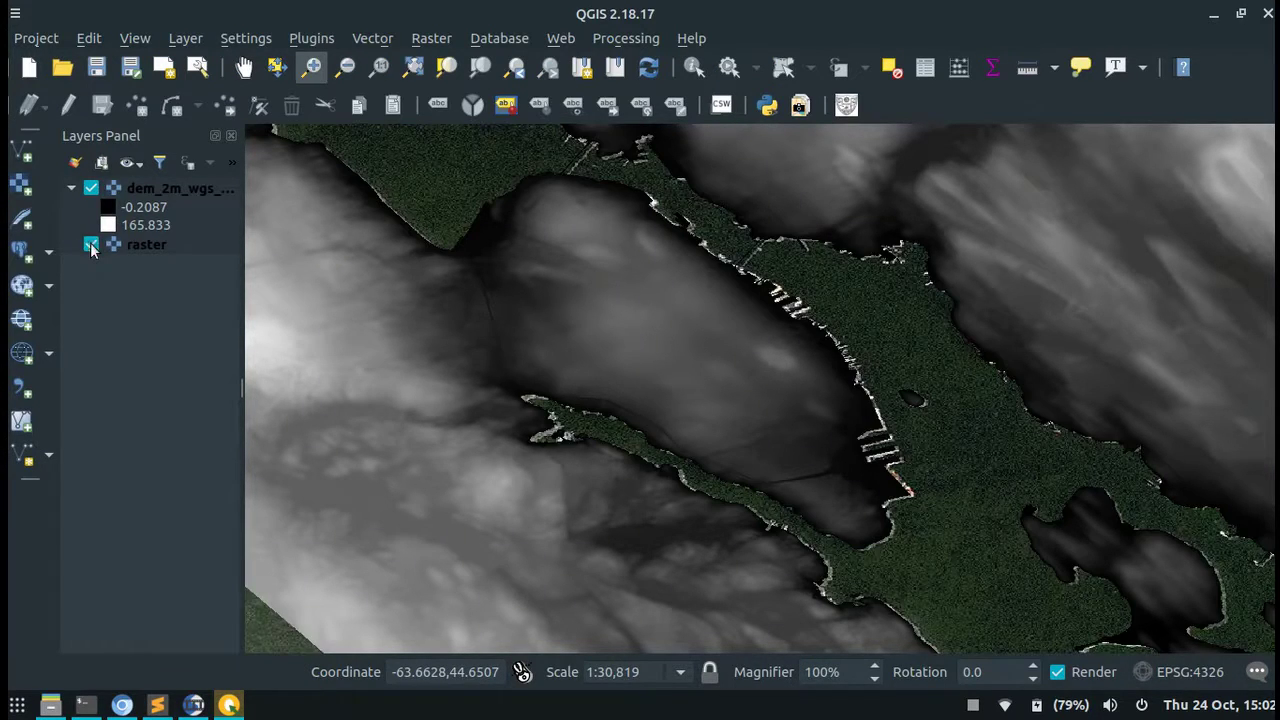
click(91, 189)
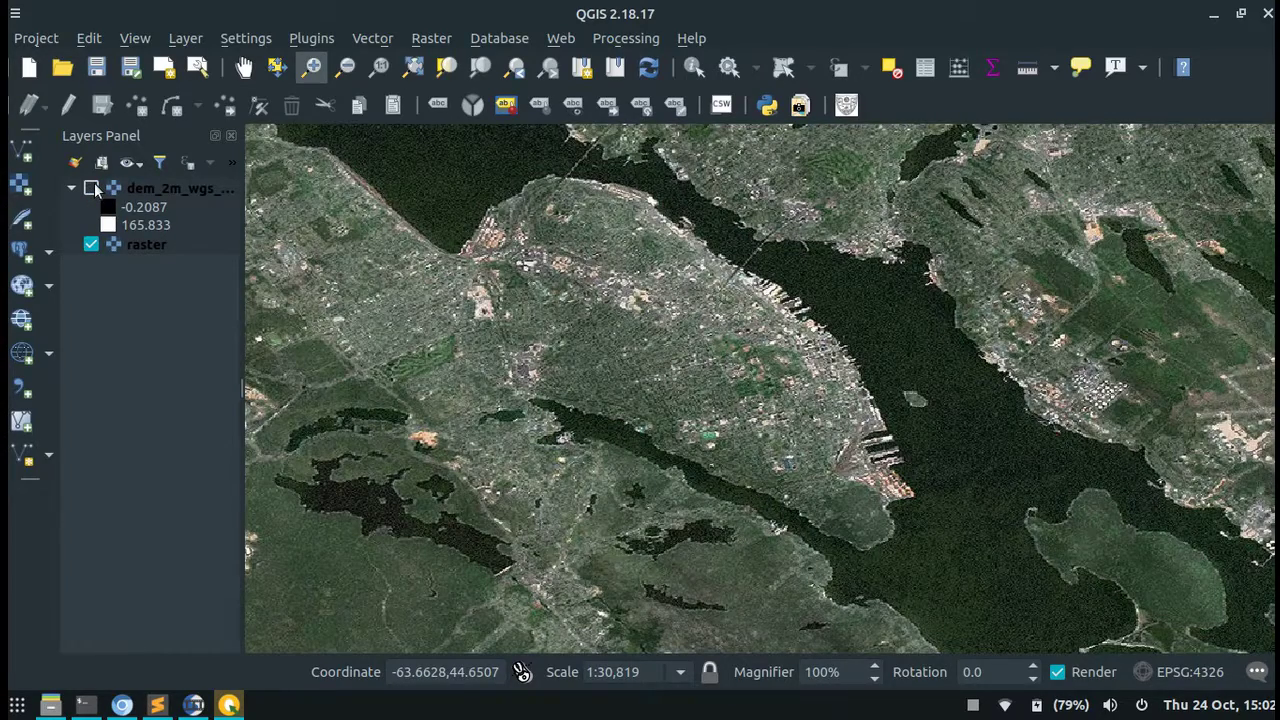
- Return to the elevation composer and update the map item's preview to use the satellite imagery
mouse_move(229, 705)
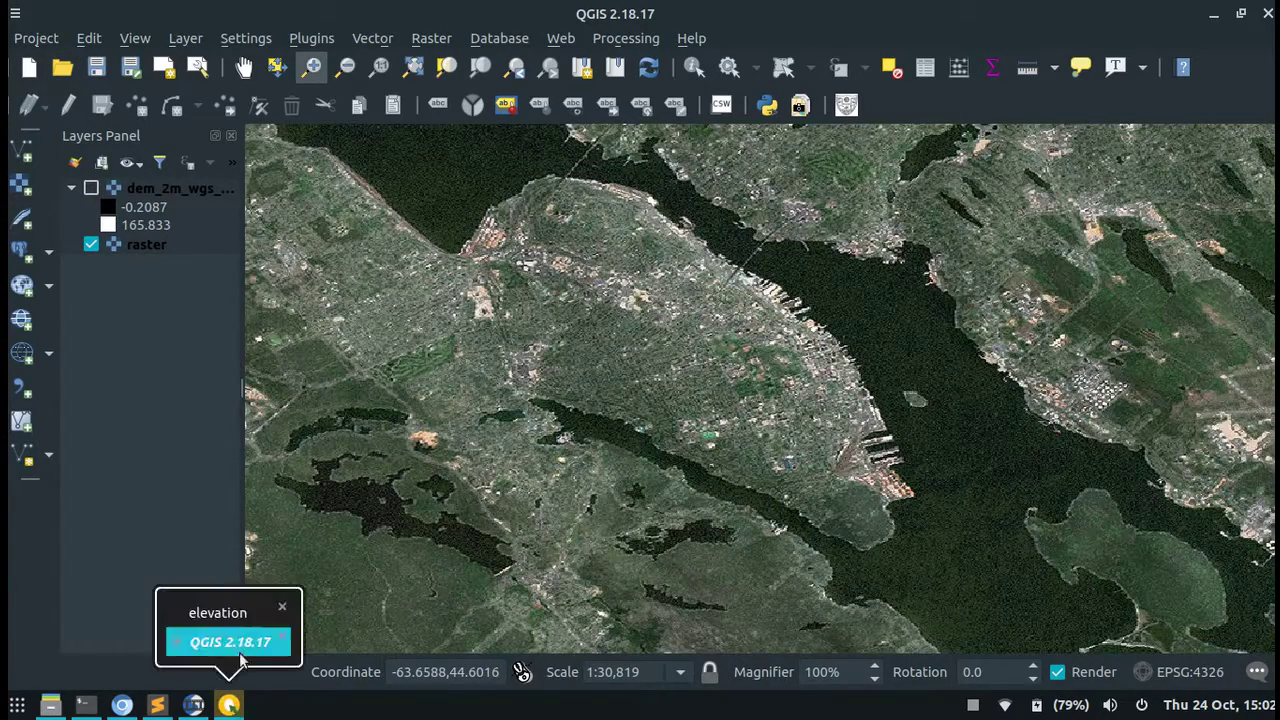
click(240, 660)
click(1166, 347)
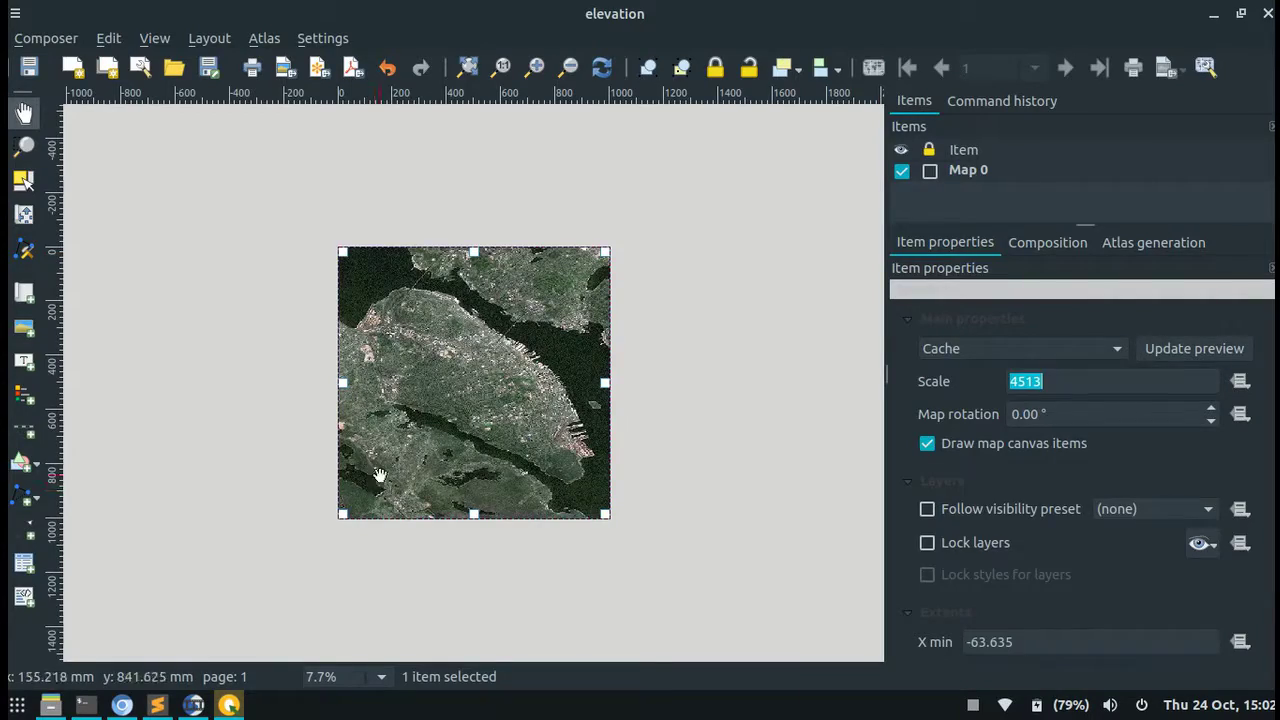
- Export the composition as a TIF image named halifax_imagery_export at 300 dpi, 11811 by 11811 px
click(25, 38)
click(84, 222)
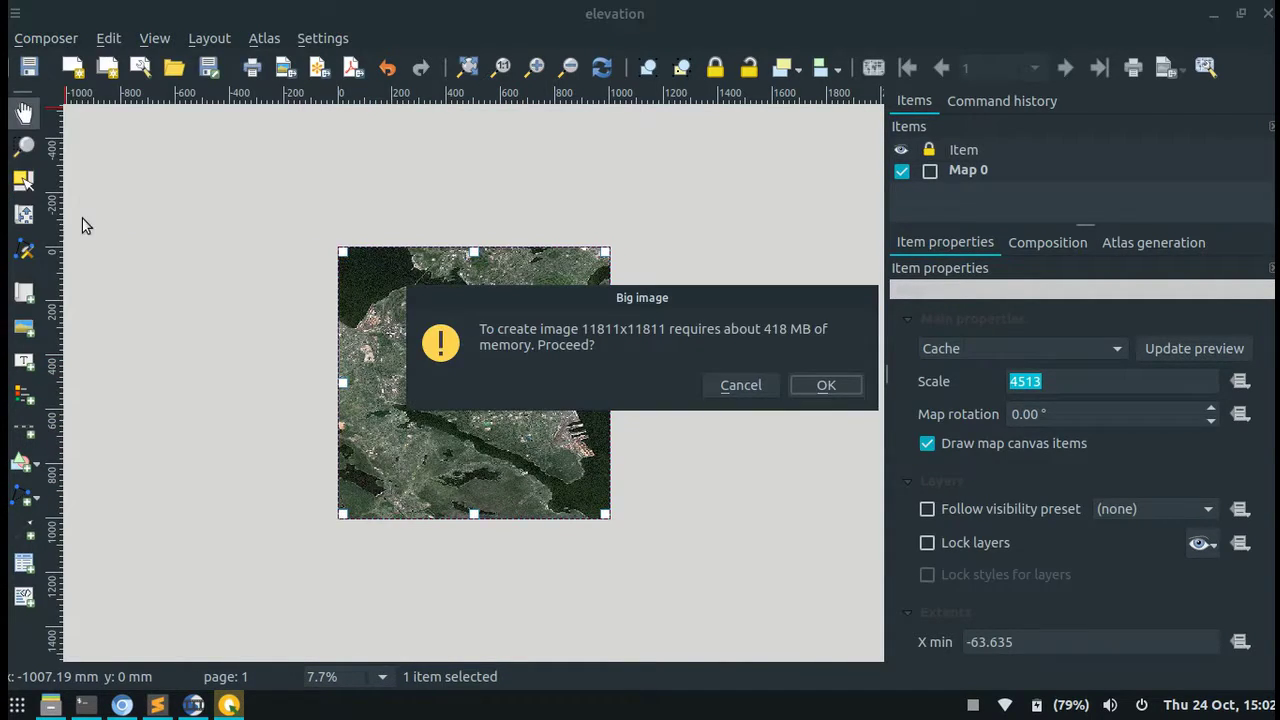
click(826, 385)
click(320, 274)
drag(240, 107, 175, 107)
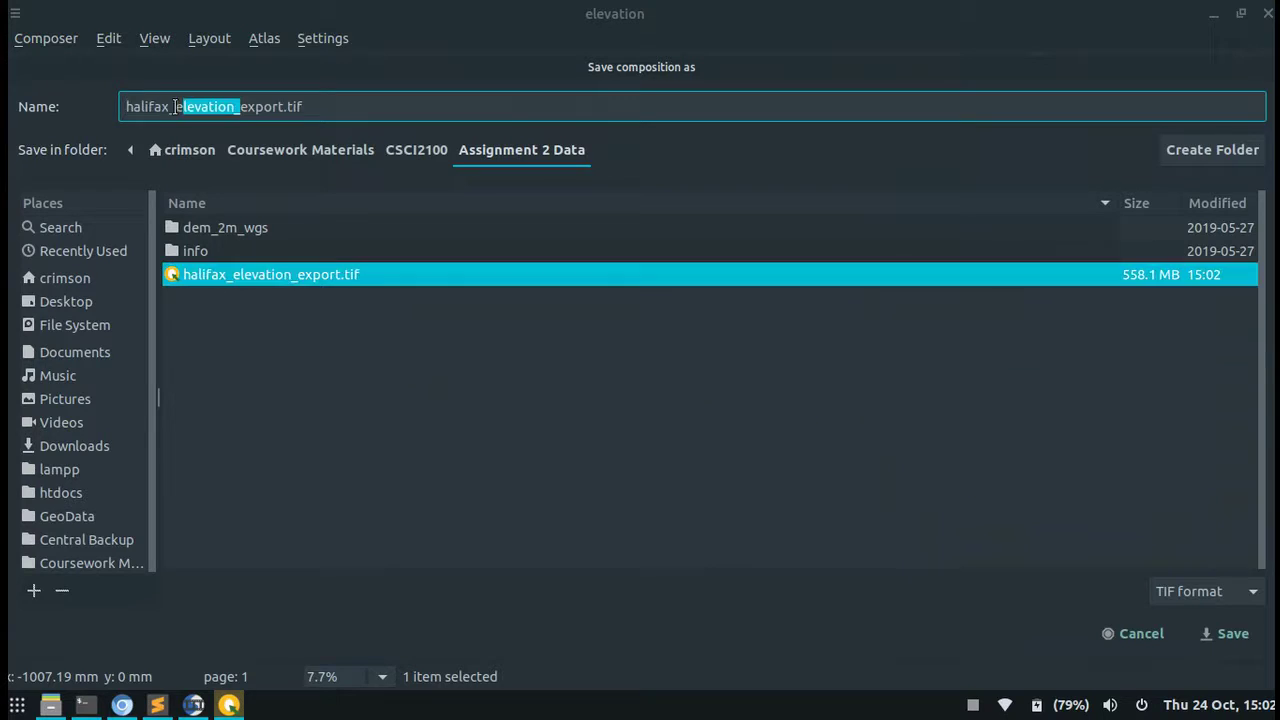
text(imagery_)
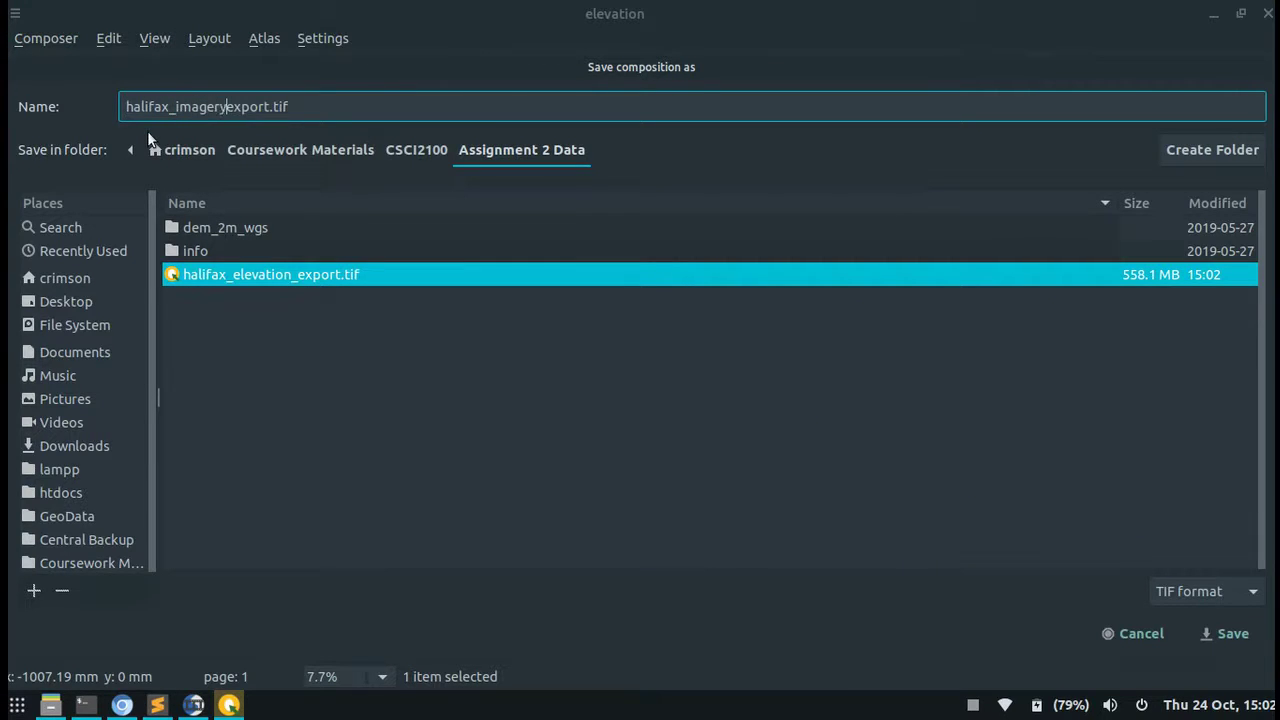
click(1210, 641)
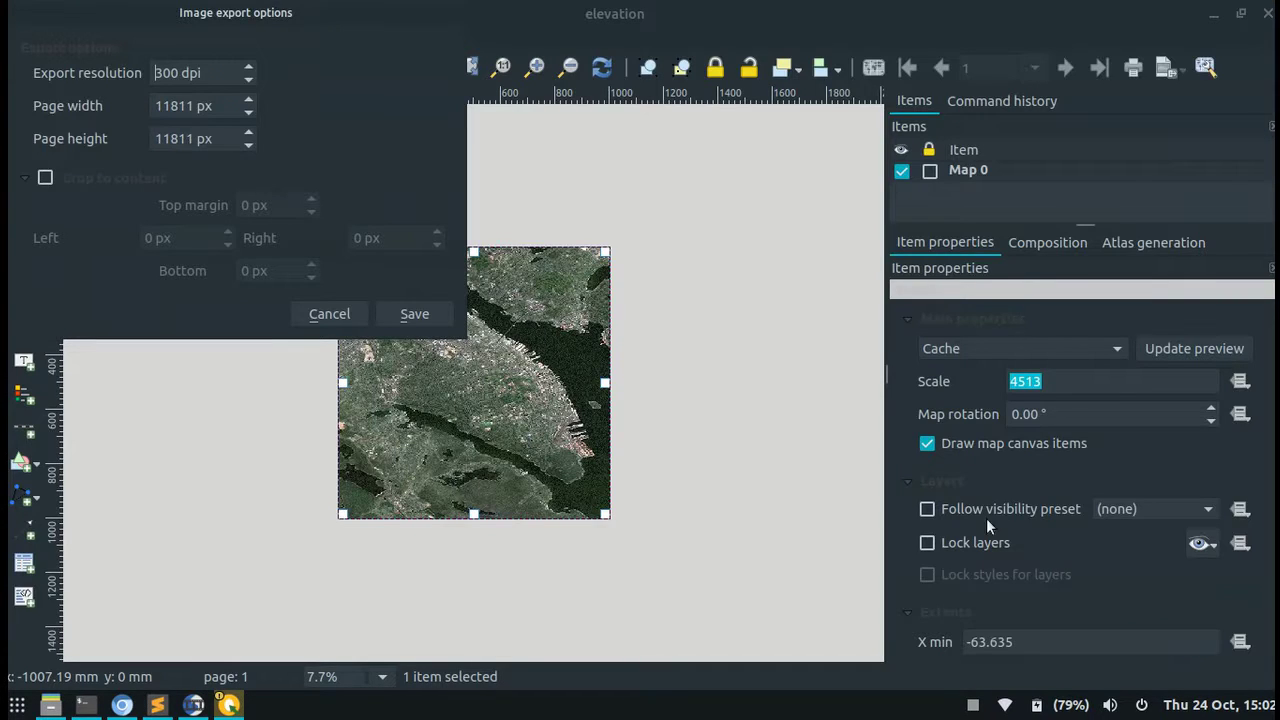
click(414, 314)
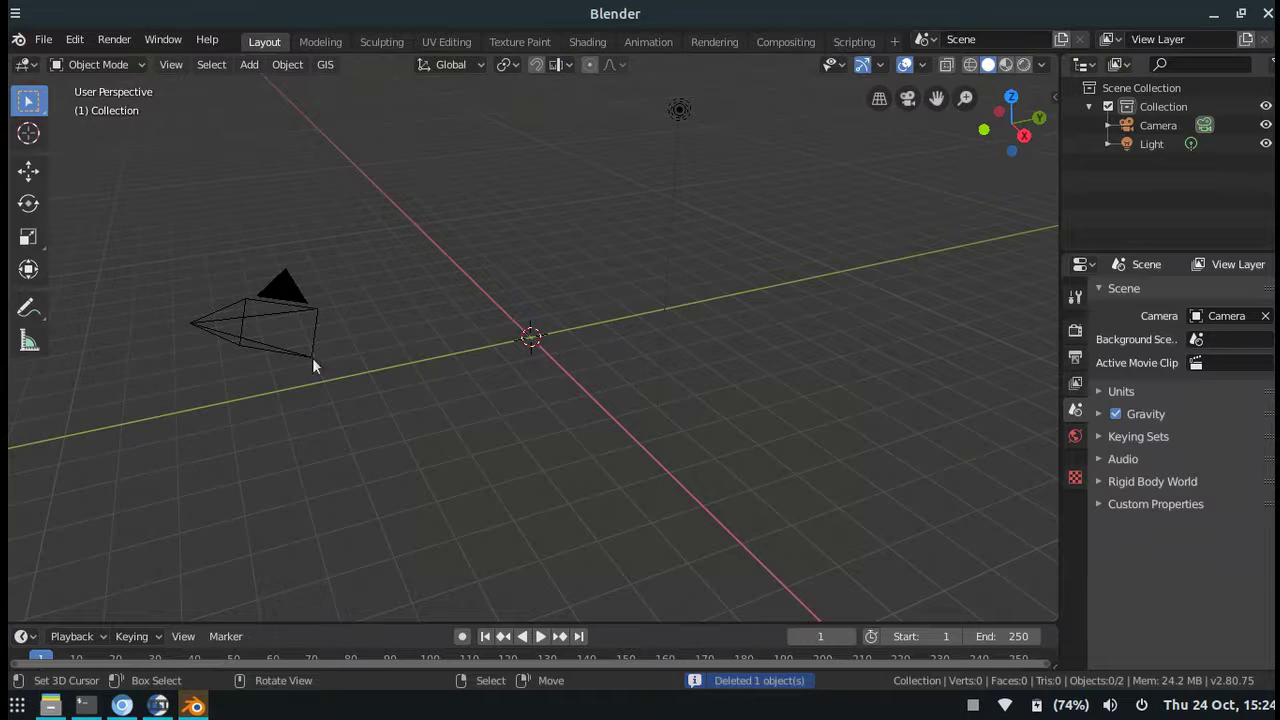
- In Blender, add a plane mesh at the centre of the scene
key(F3)
text(plane)
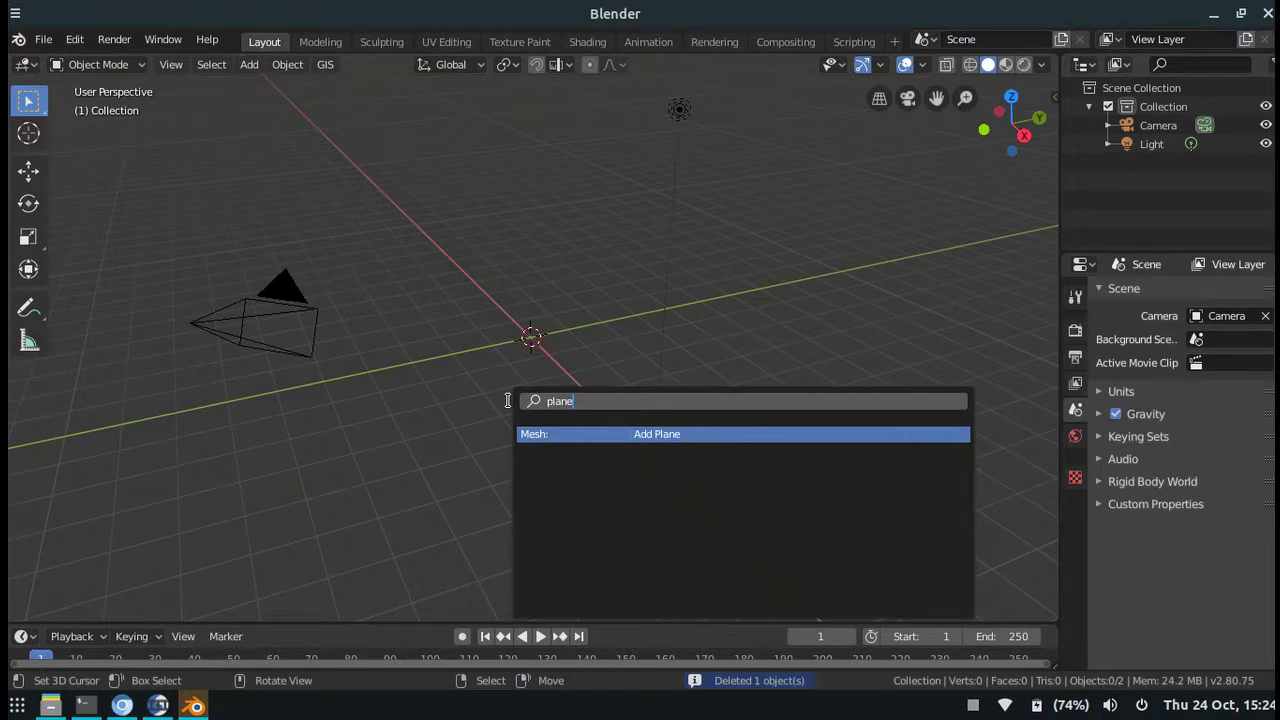
key(Return)
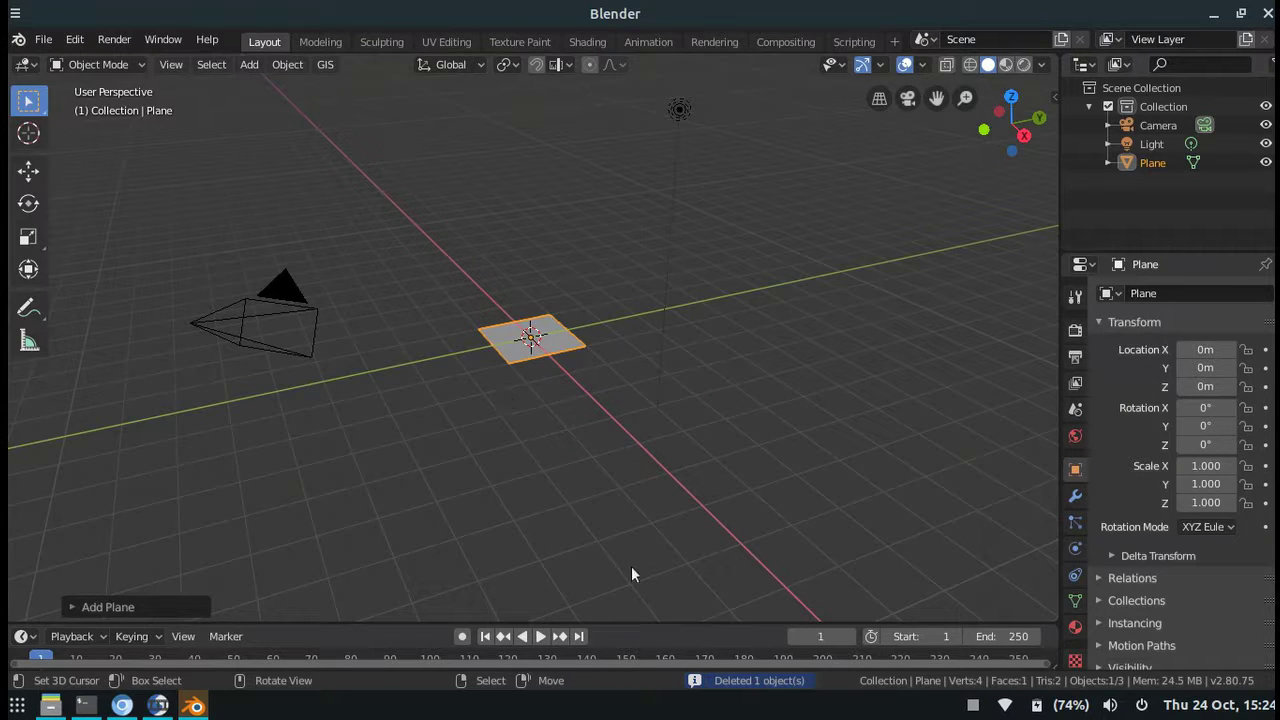
- Enlarge the timeline area, turn it into an Image Editor and load halifax_imagery_export.tif into it
drag(640, 624, 669, 432)
click(24, 444)
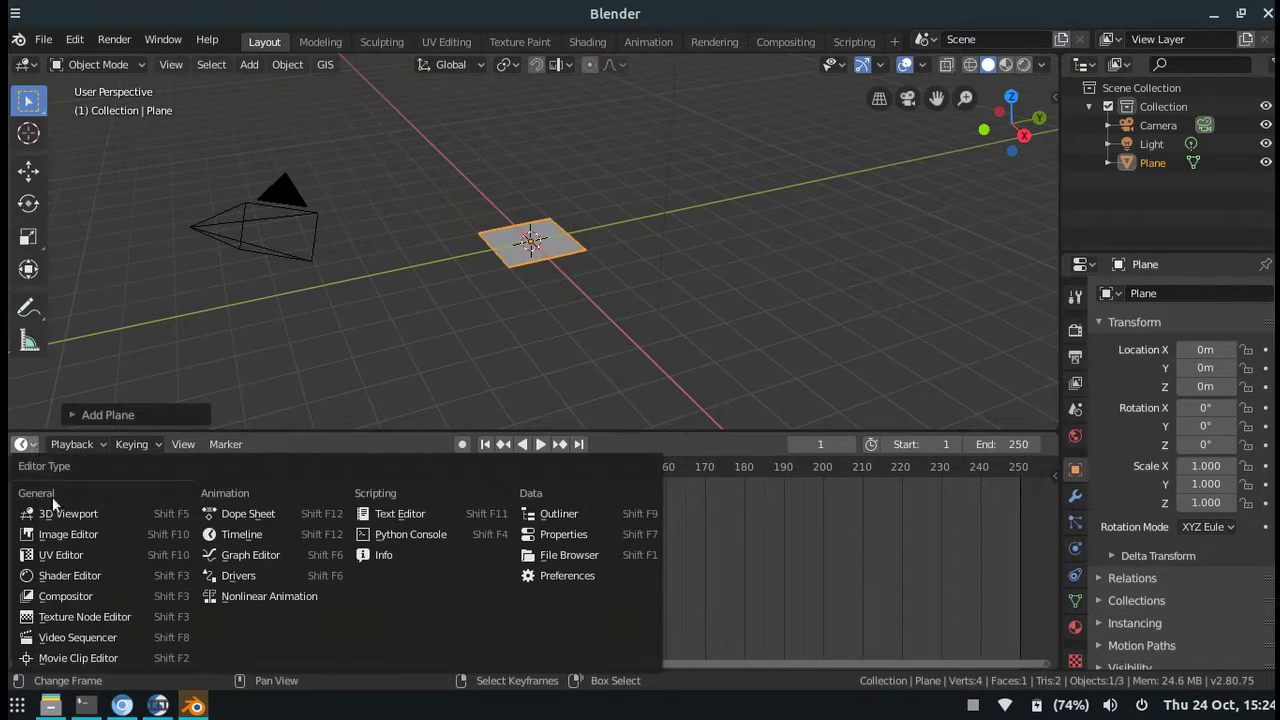
click(66, 537)
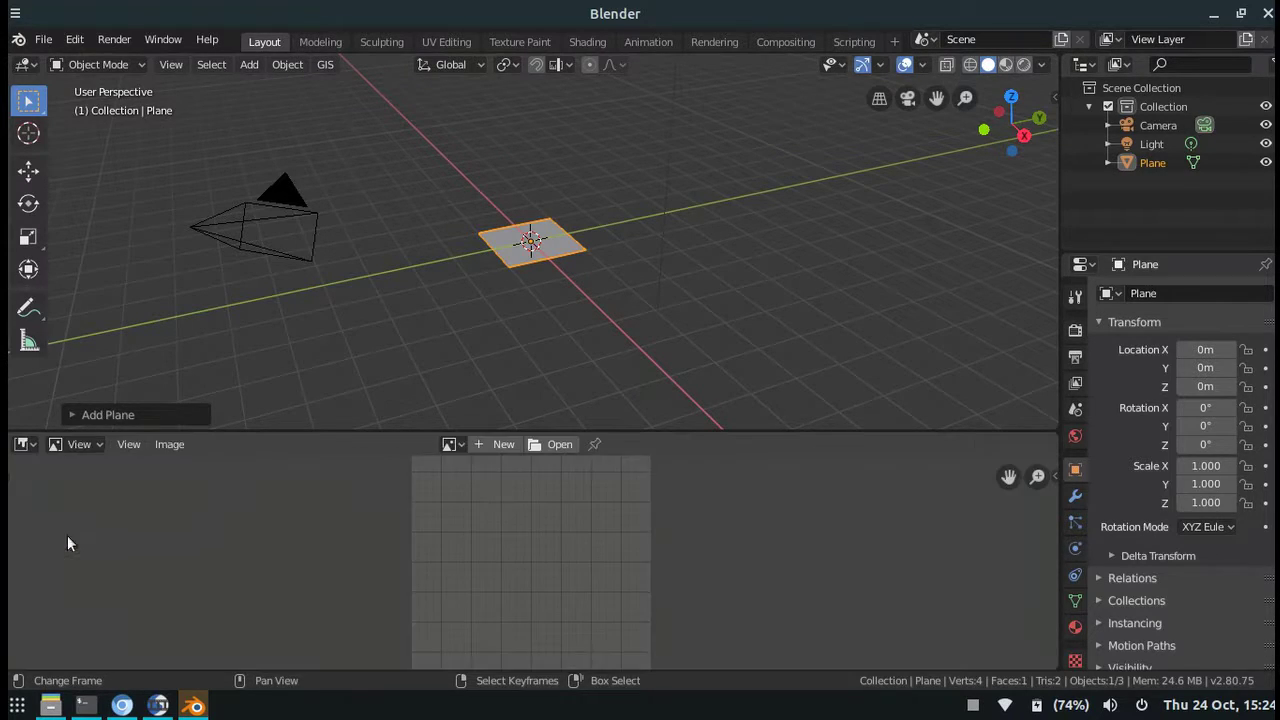
click(560, 444)
click(349, 208)
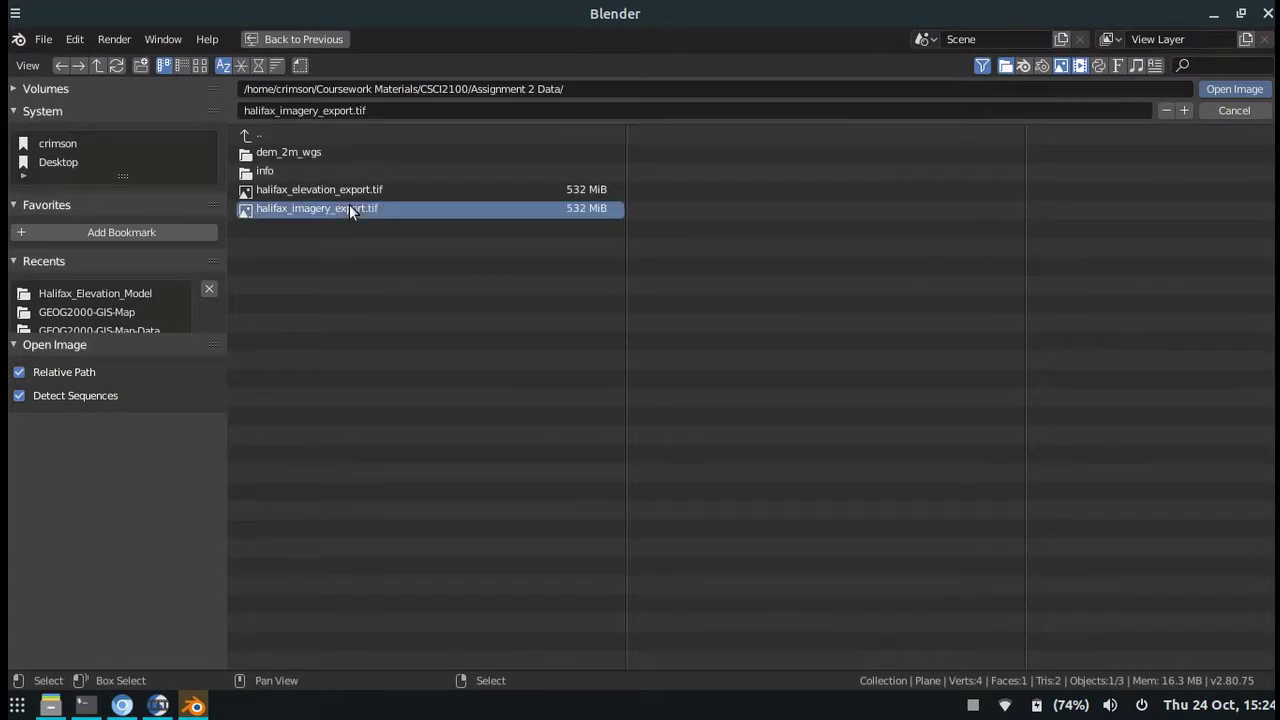
click(1234, 90)
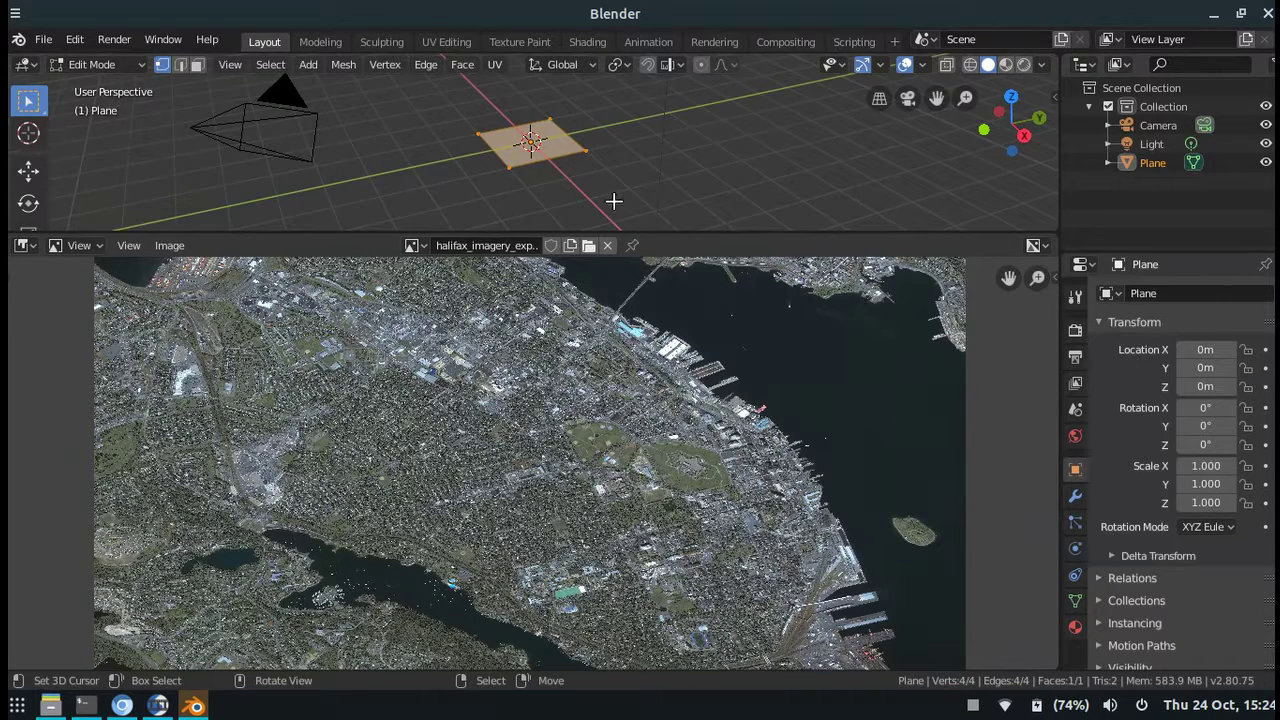
- UV unwrap the plane's face in Edit Mode and return to Object Mode
key(F3)
text(unwrap)
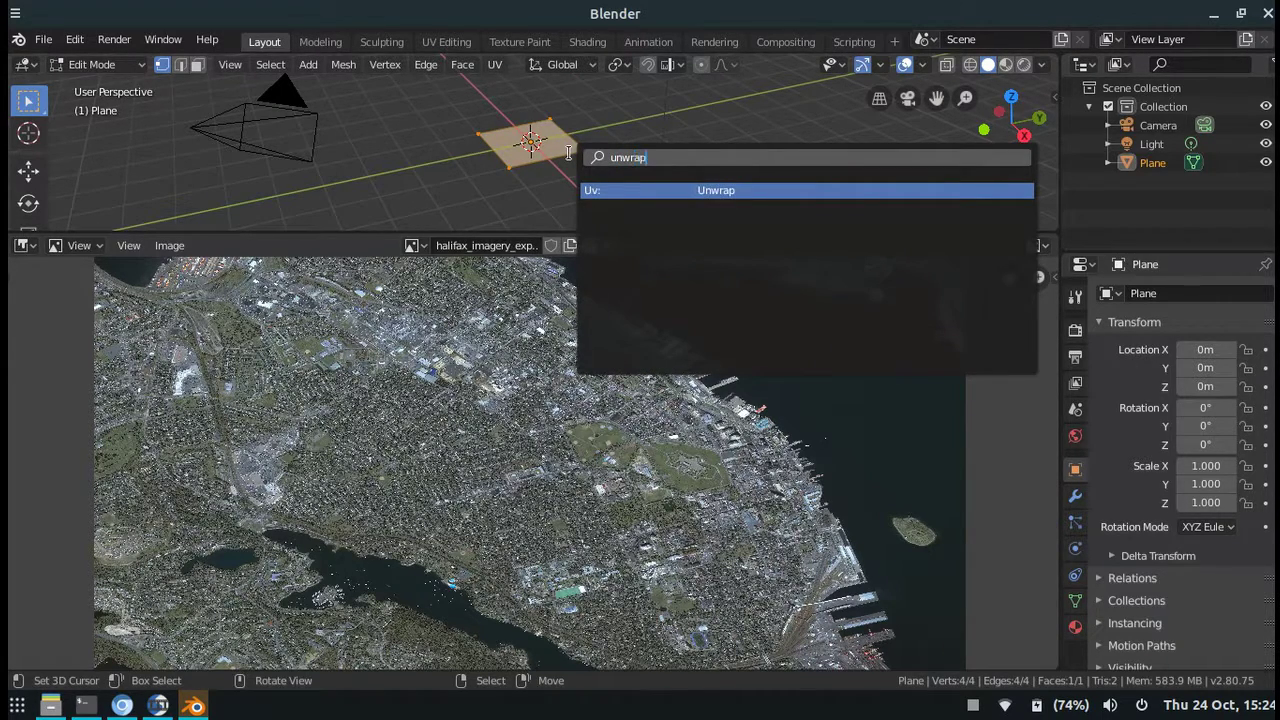
key(Return)
key(Tab)
- Change the image area to the Shader Editor and create a new material named IMAGERY for the plane
click(25, 246)
click(61, 377)
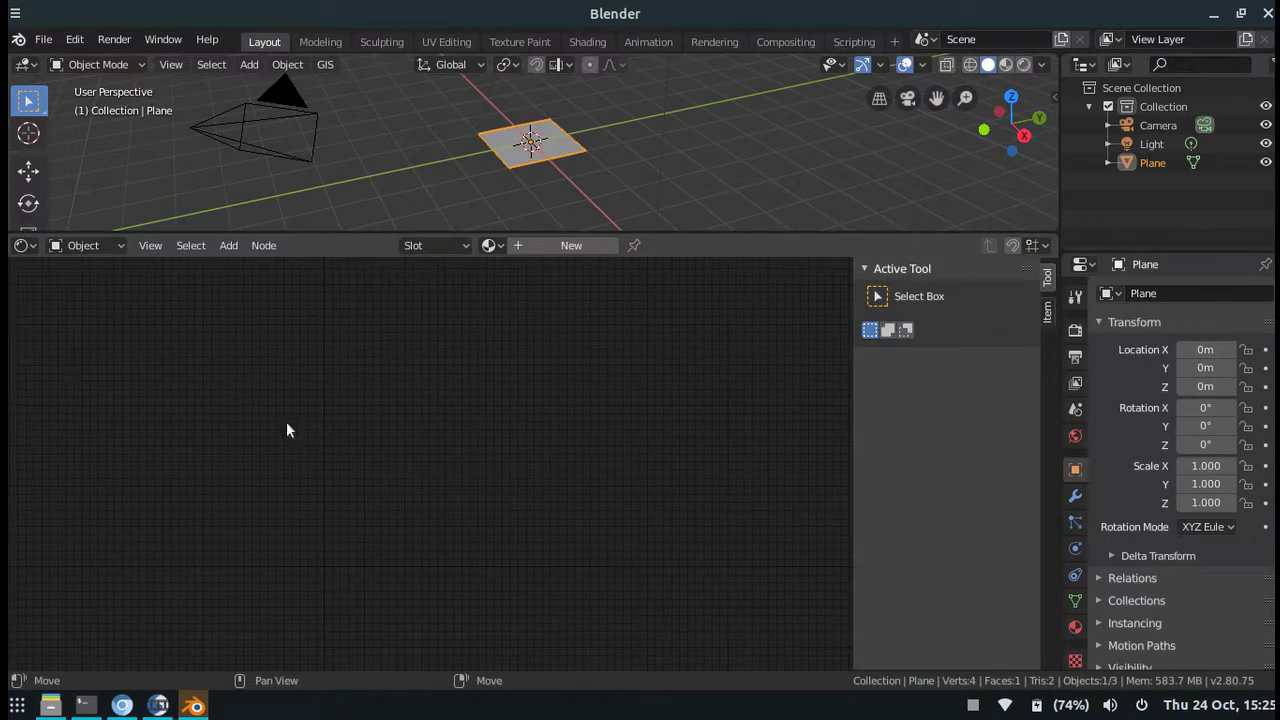
click(228, 246)
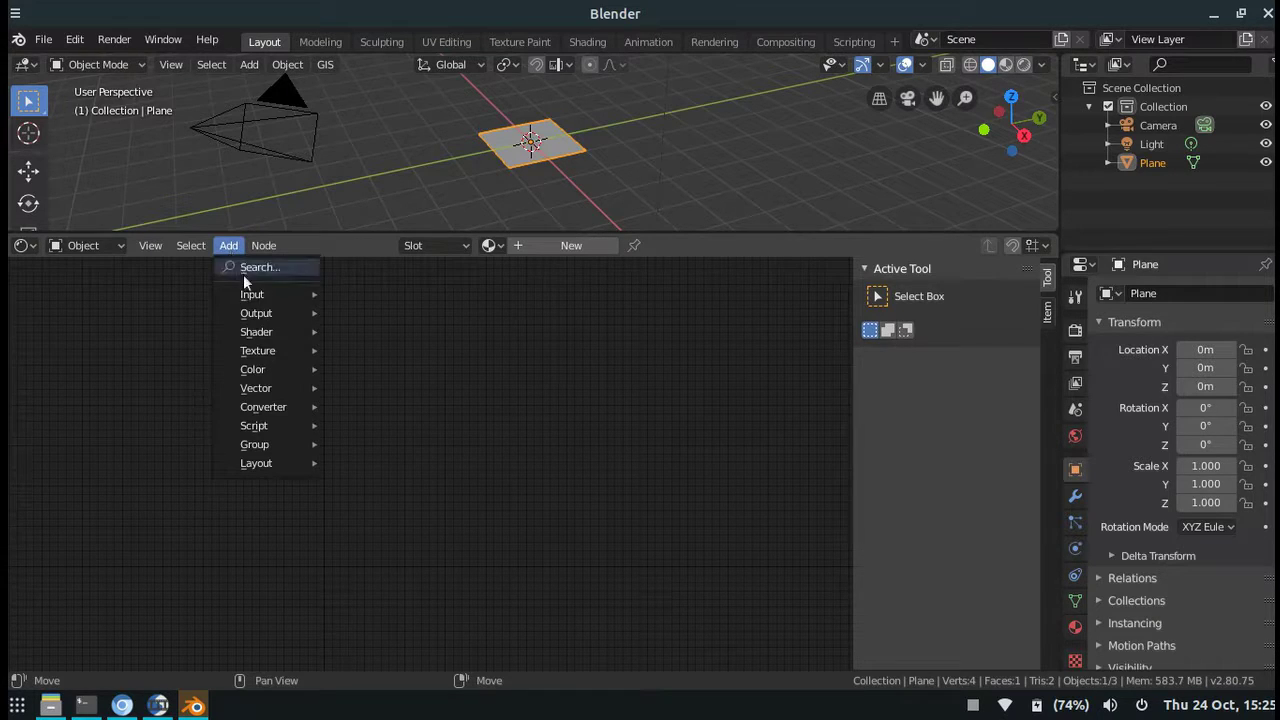
mouse_move(250, 303)
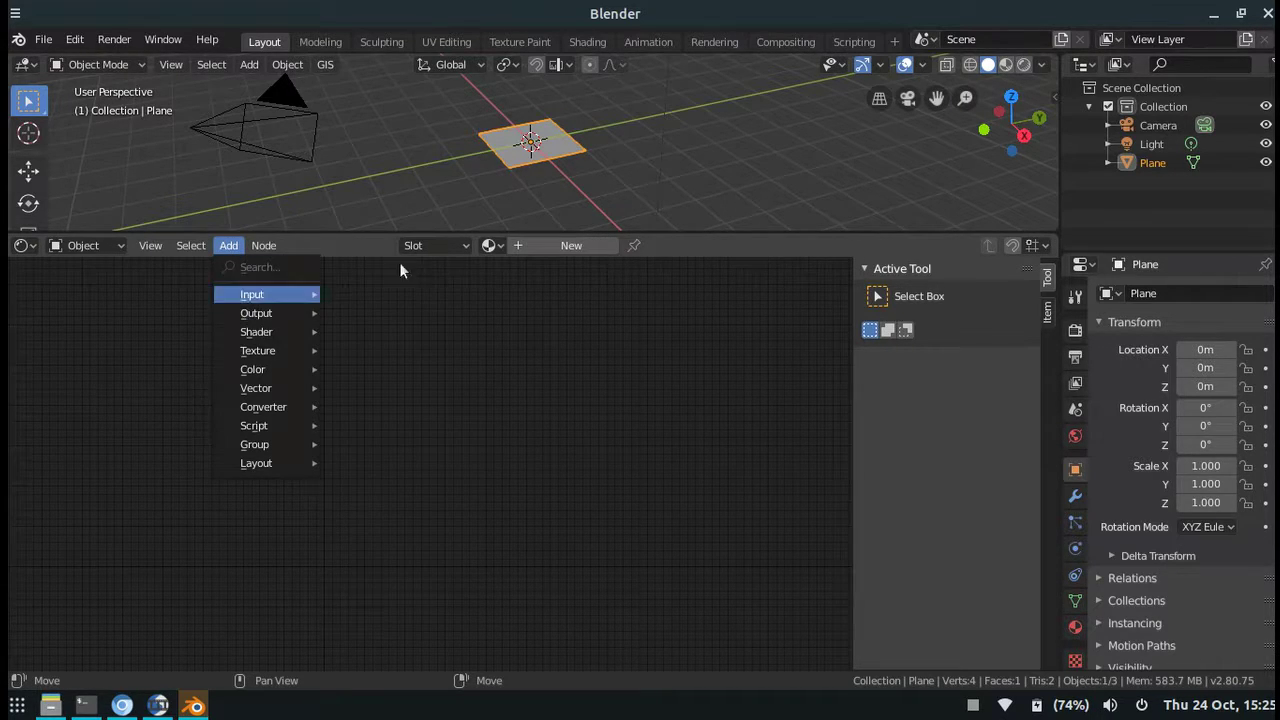
click(517, 247)
click(520, 245)
text(IMAR)
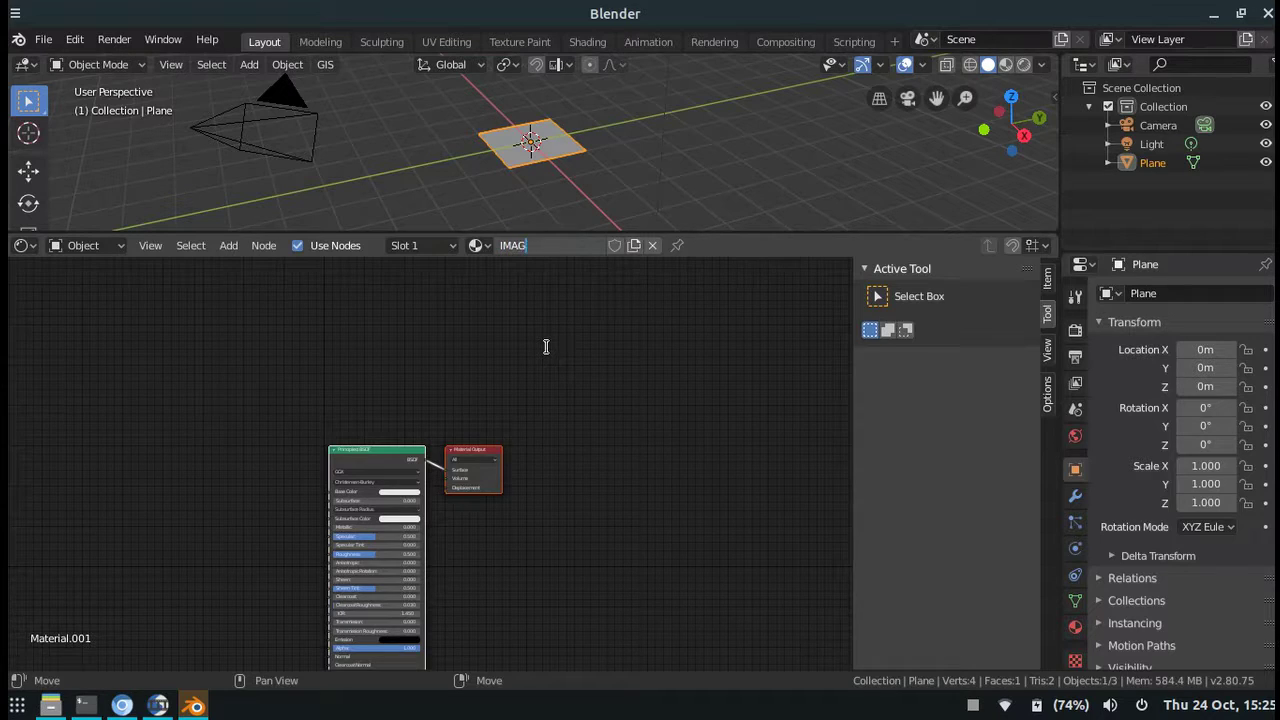
key(Return)
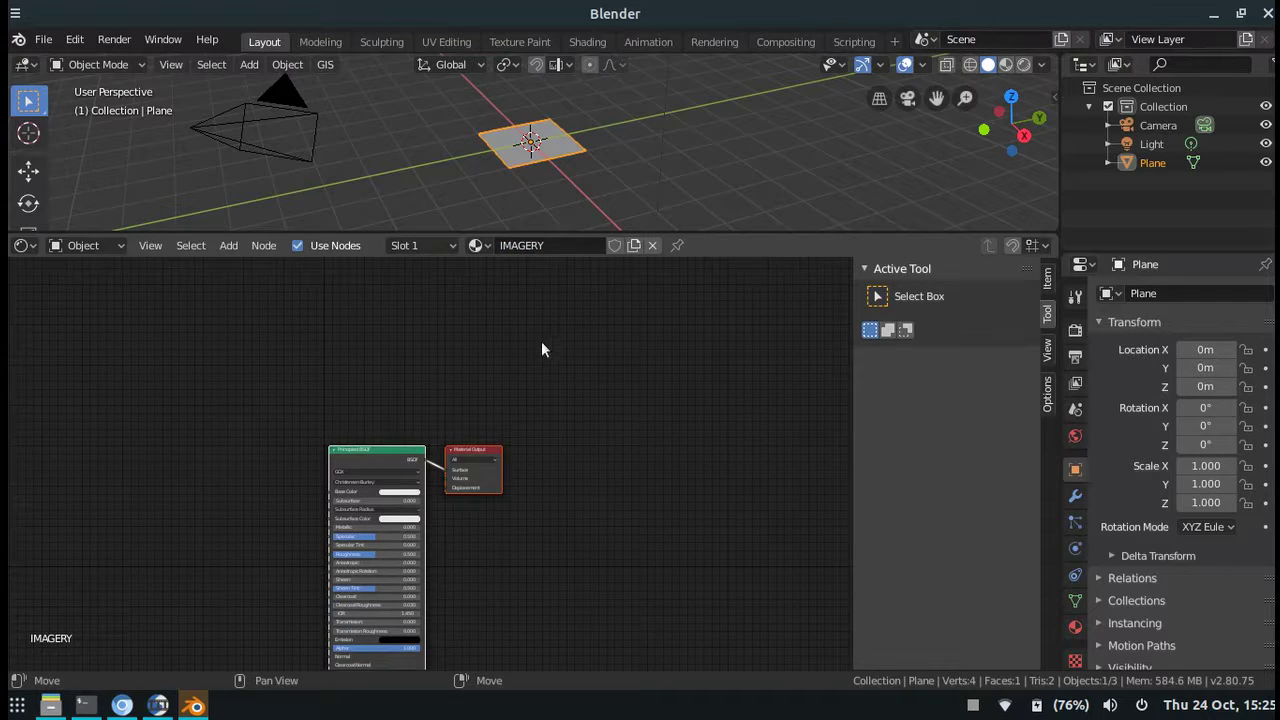
- Delete the Principled BSDF node from the IMAGERY material, keeping the Material Output node
scroll(400, 445, up, 2)
click(390, 441)
key(x)
key(F3)
click(221, 376)
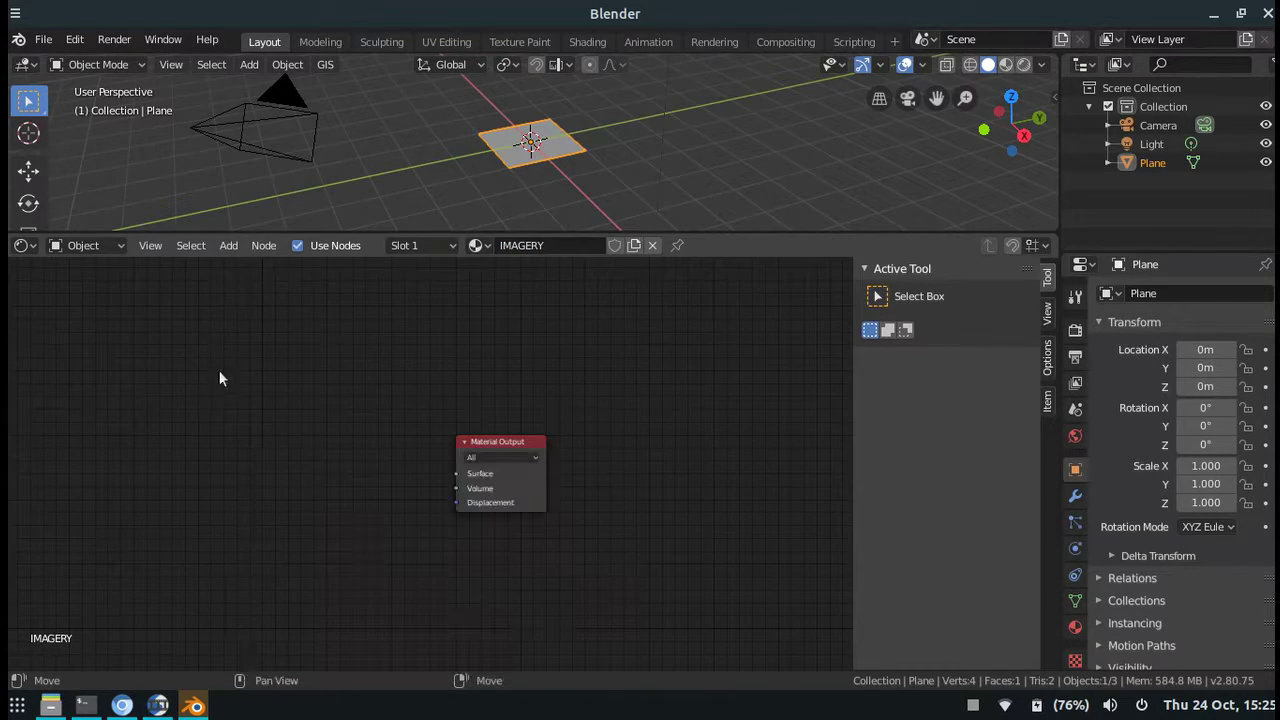
- Add an Image Texture node using halifax_imagery_export.tif and place it well to the left of the Material Output node
click(237, 248)
click(248, 267)
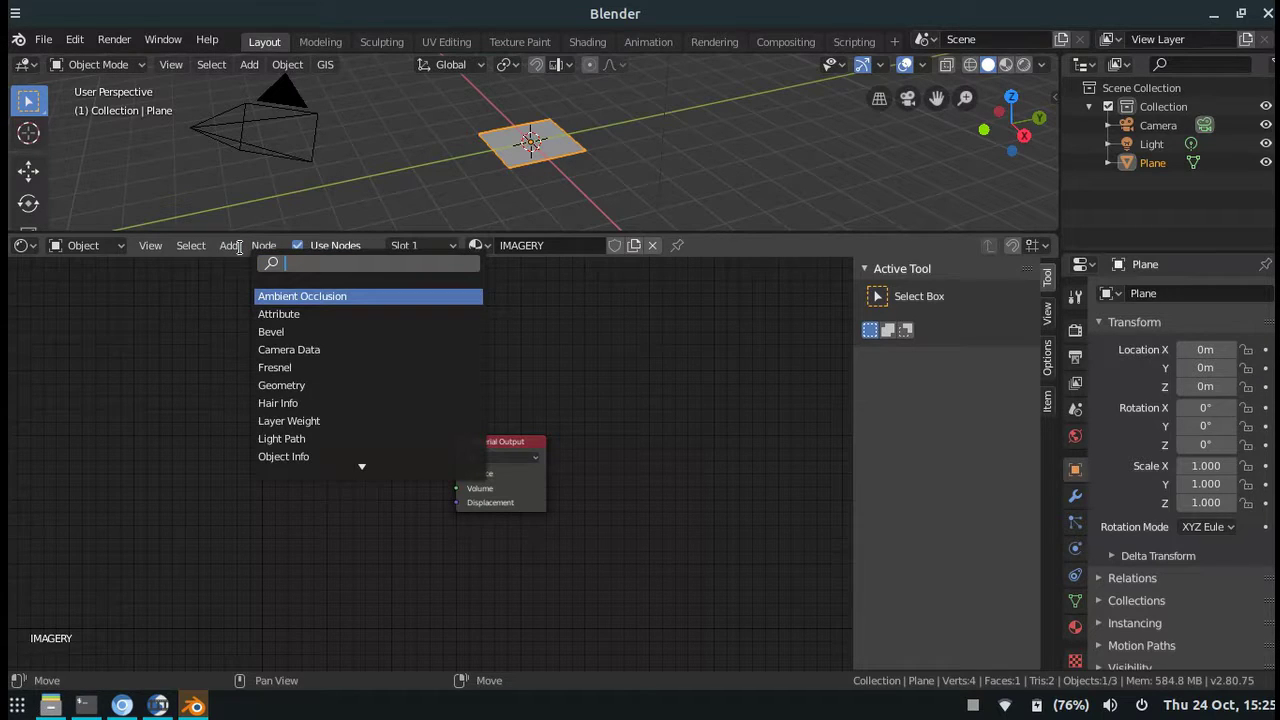
text(image)
key(Return)
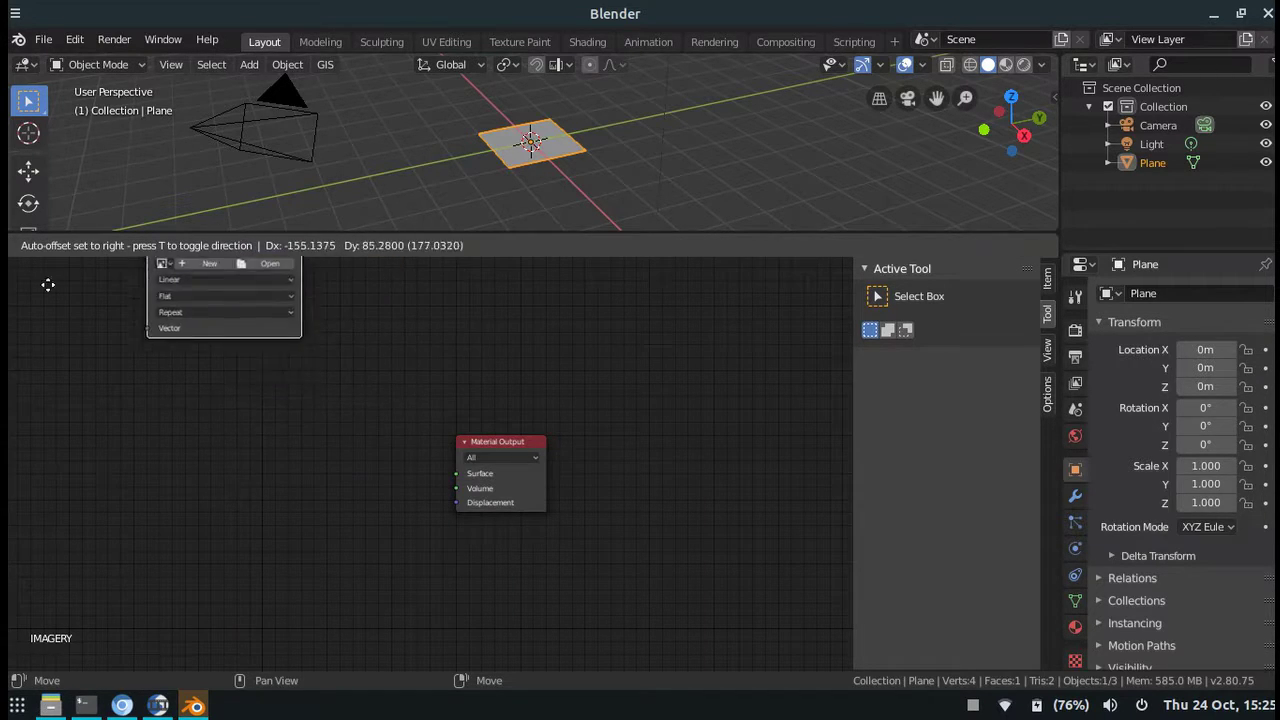
click(90, 415)
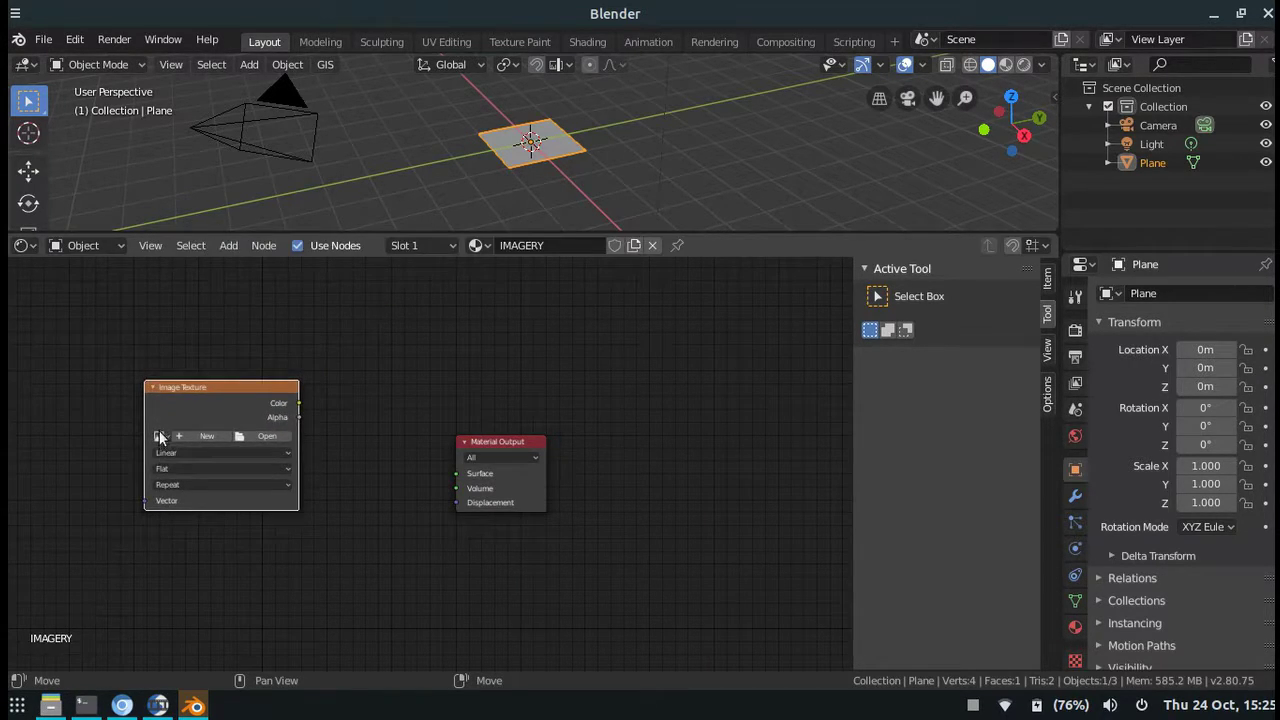
click(161, 436)
click(225, 459)
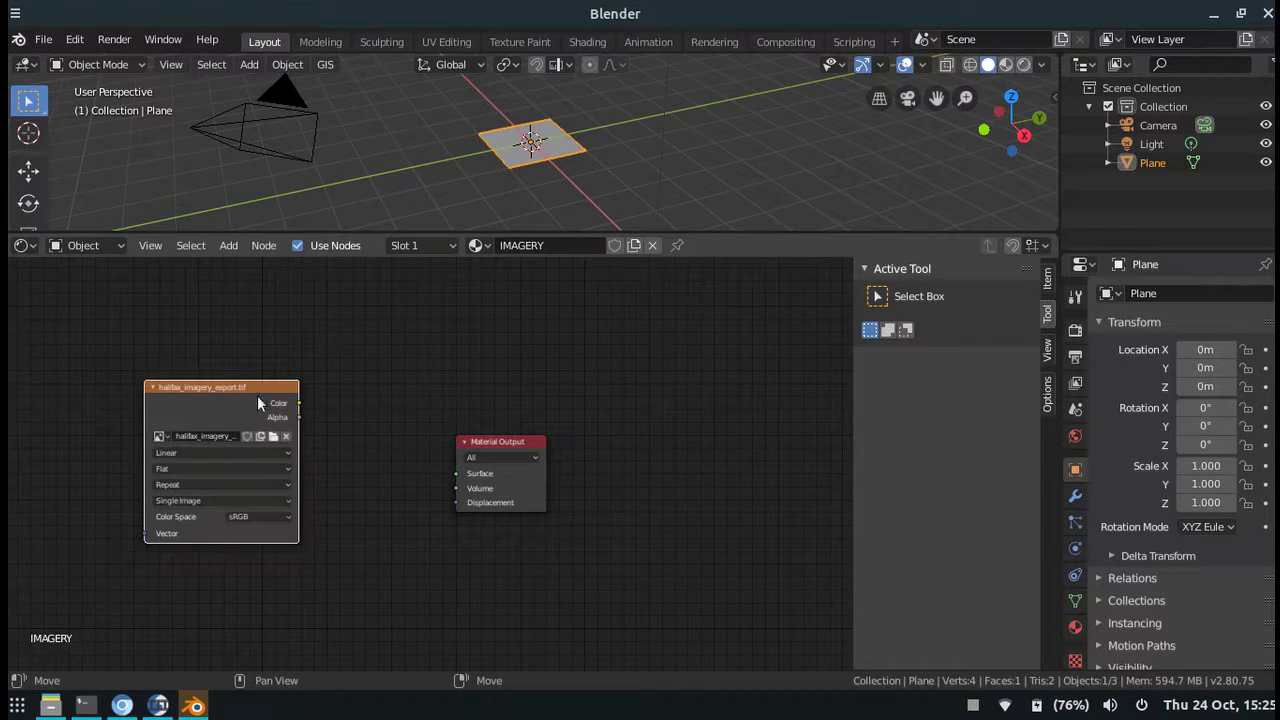
drag(257, 395, 208, 392)
- Add a Diffuse BSDF node between the others, linking the image's Color to its Color and its BSDF to the output's Surface
click(229, 245)
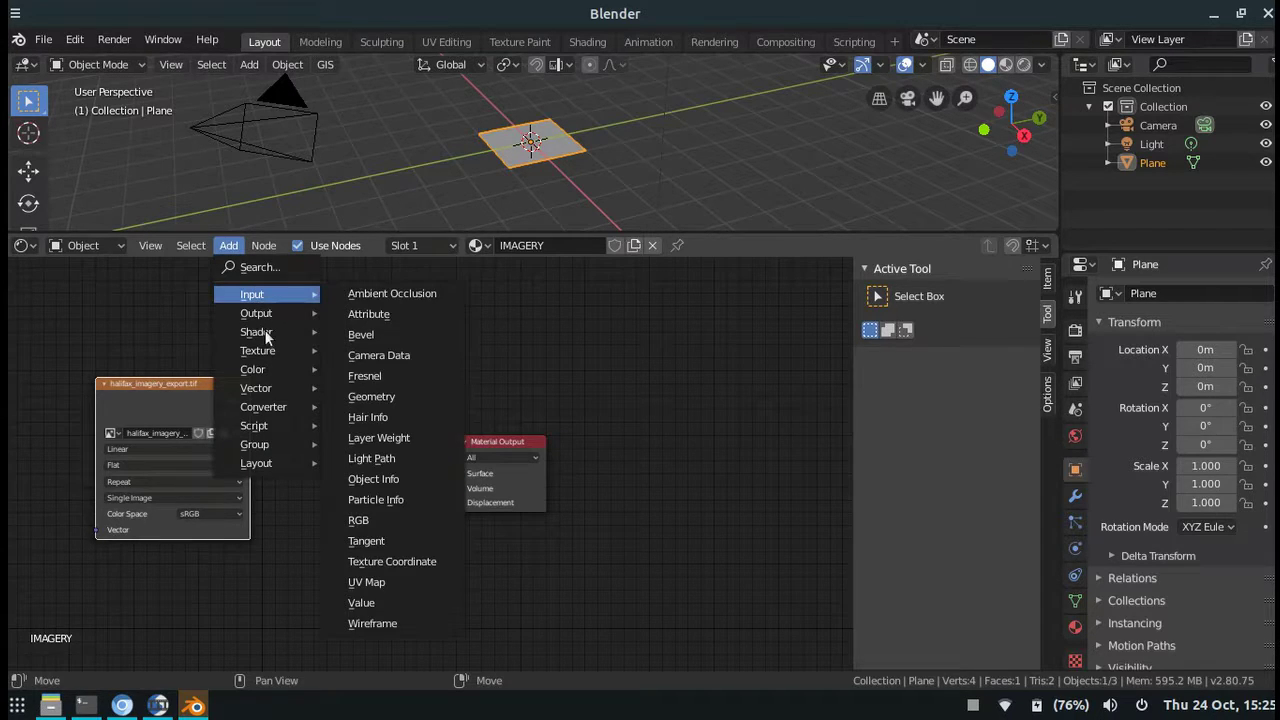
click(259, 267)
text(diffu)
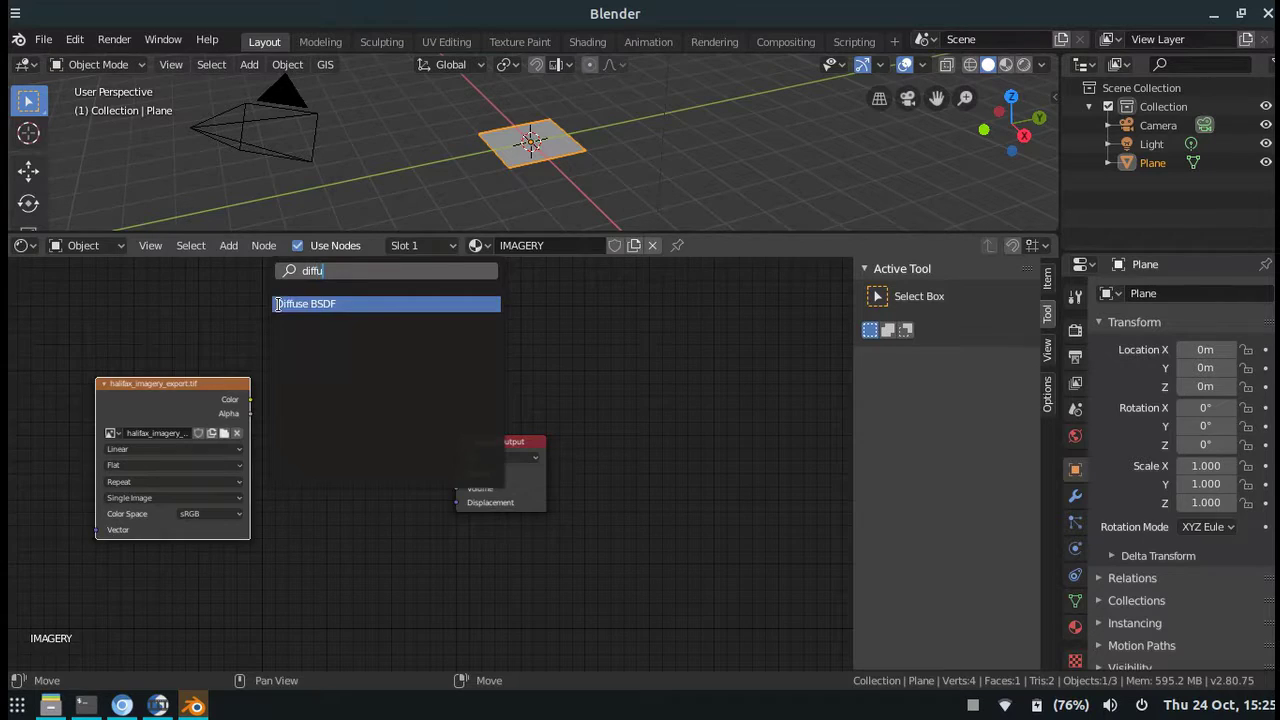
click(278, 304)
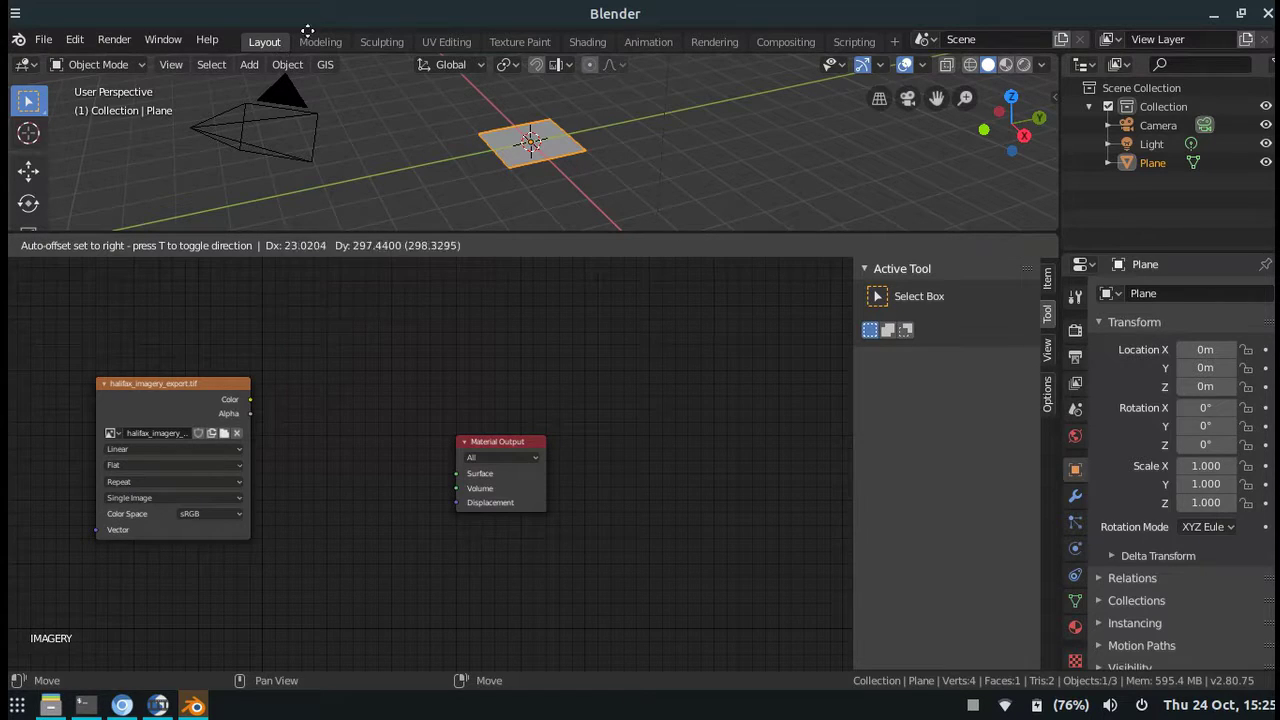
click(340, 514)
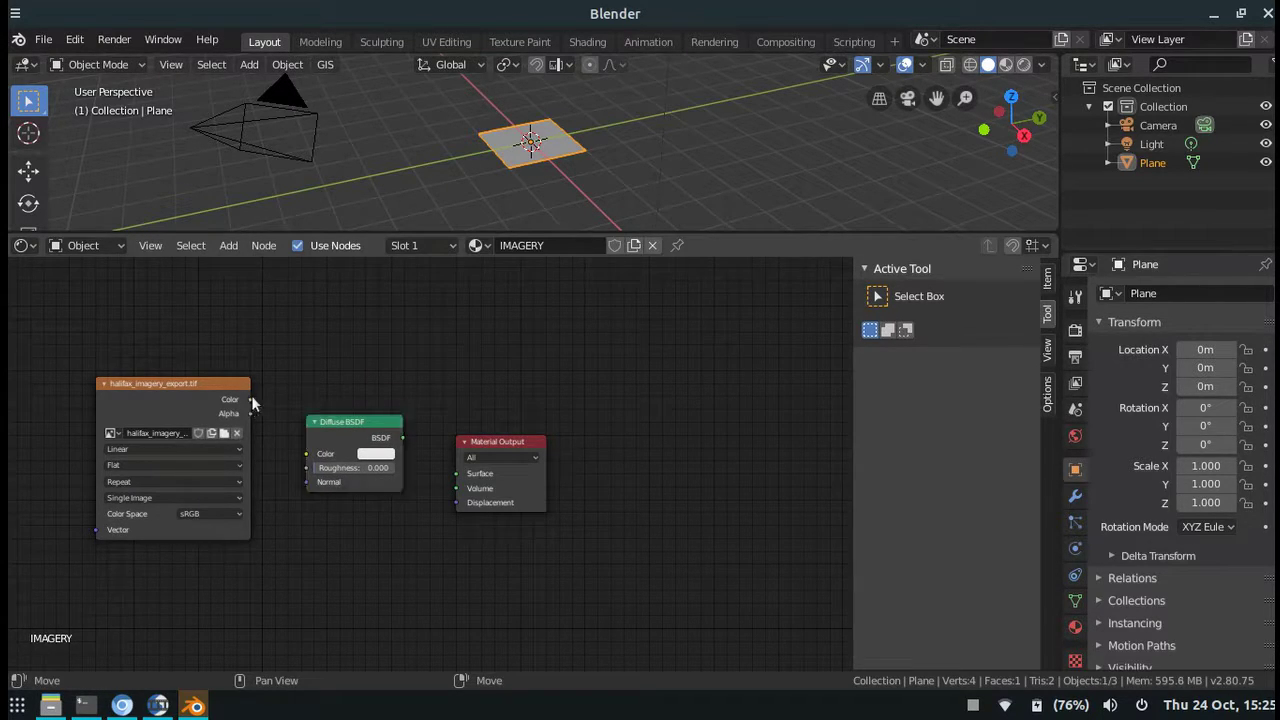
drag(250, 399, 307, 454)
drag(401, 437, 456, 474)
- Add a UV Map node left of the image texture and link its UV output to the texture's Vector input
middle_drag(183, 572, 409, 555)
click(228, 245)
click(269, 275)
text(uv)
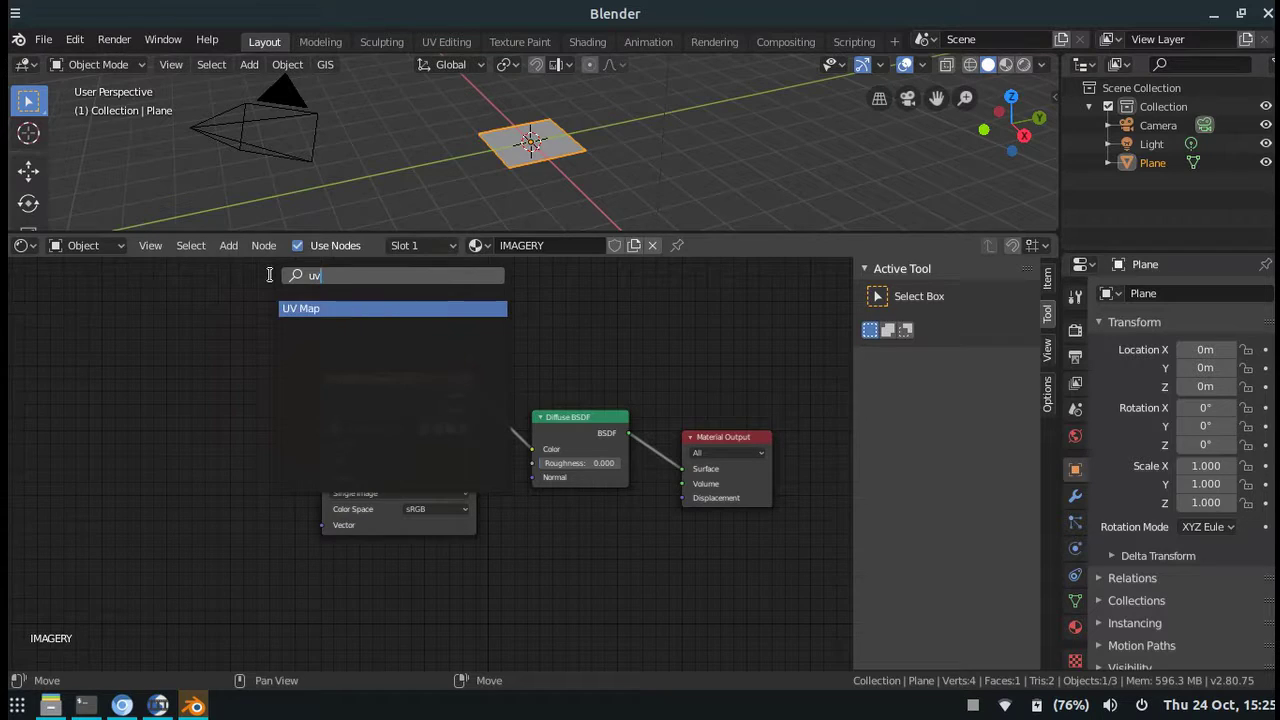
key(Return)
click(45, 422)
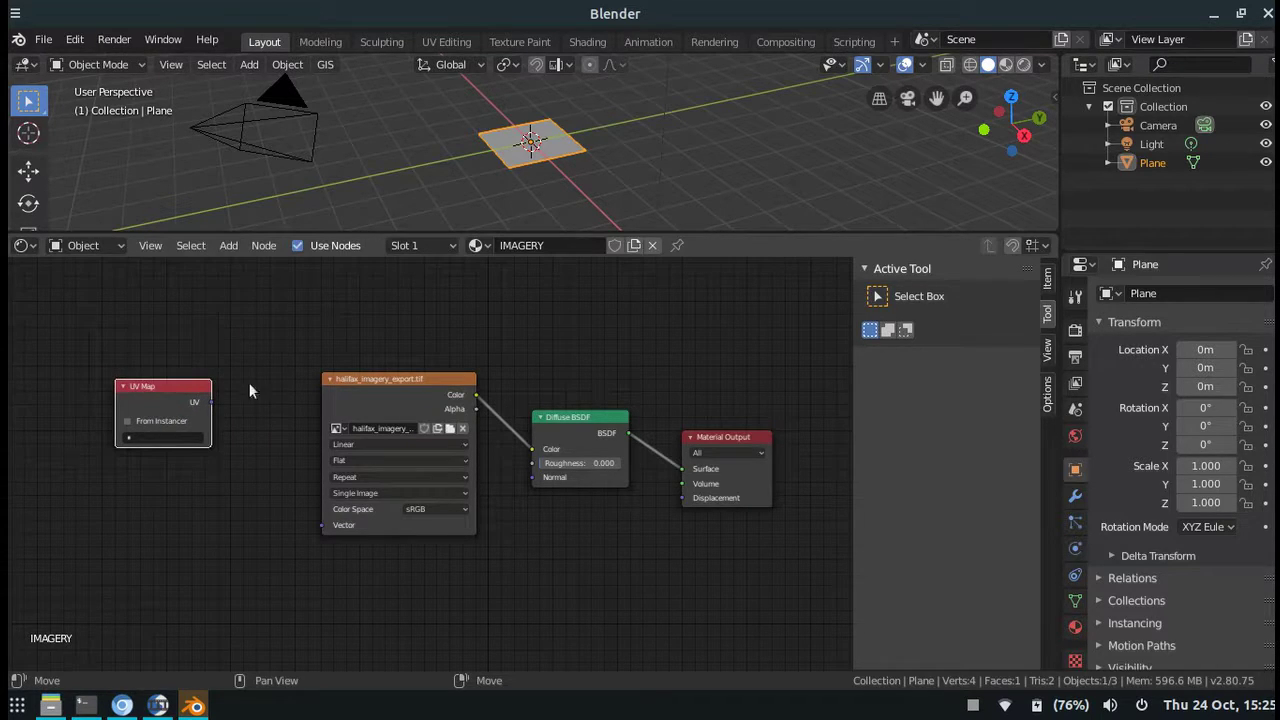
drag(210, 403, 321, 524)
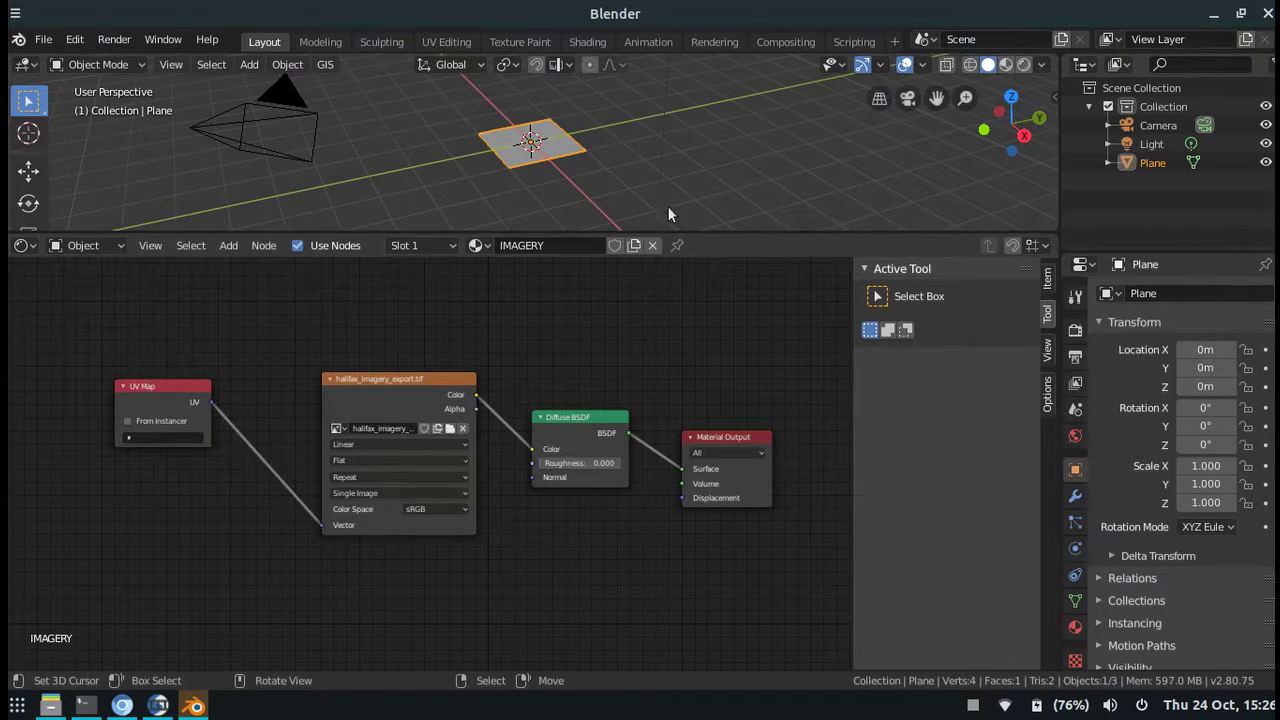
- Enlarge the 3D viewport, switch it to rendered shading and inspect the imagery on the plane up close
drag(681, 233, 560, 558)
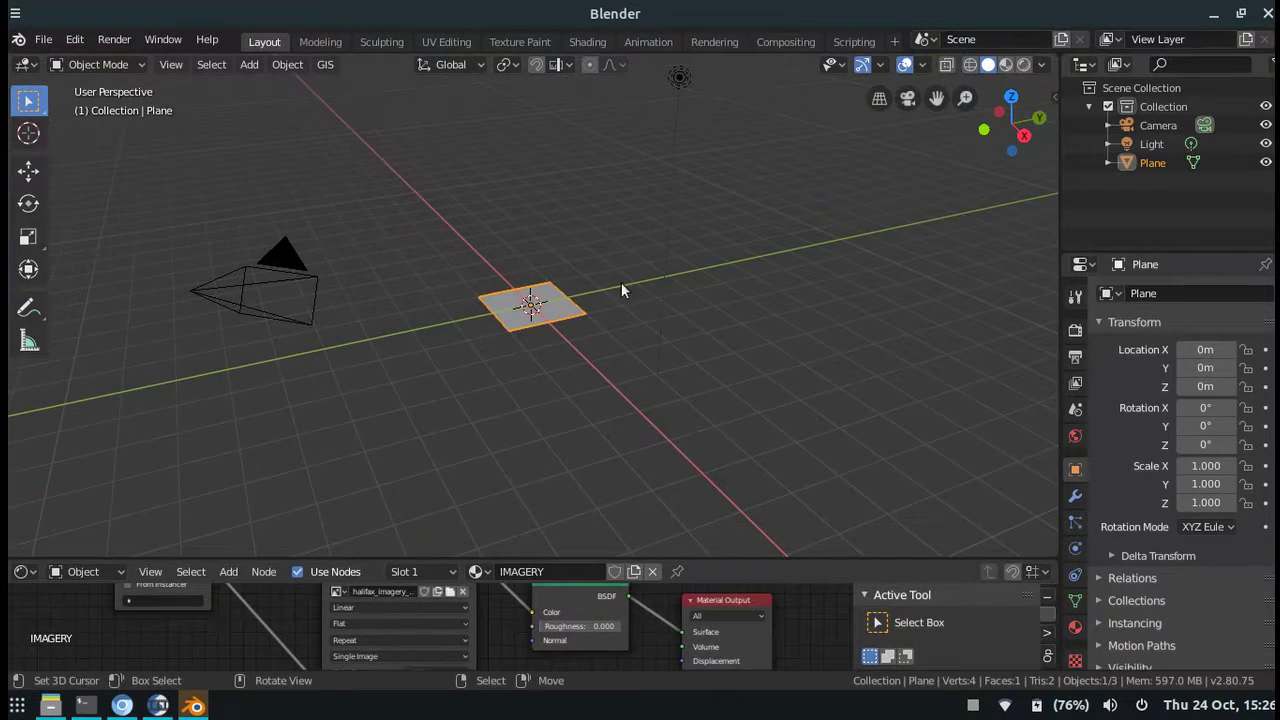
click(1023, 64)
scroll(619, 327, up, 8)
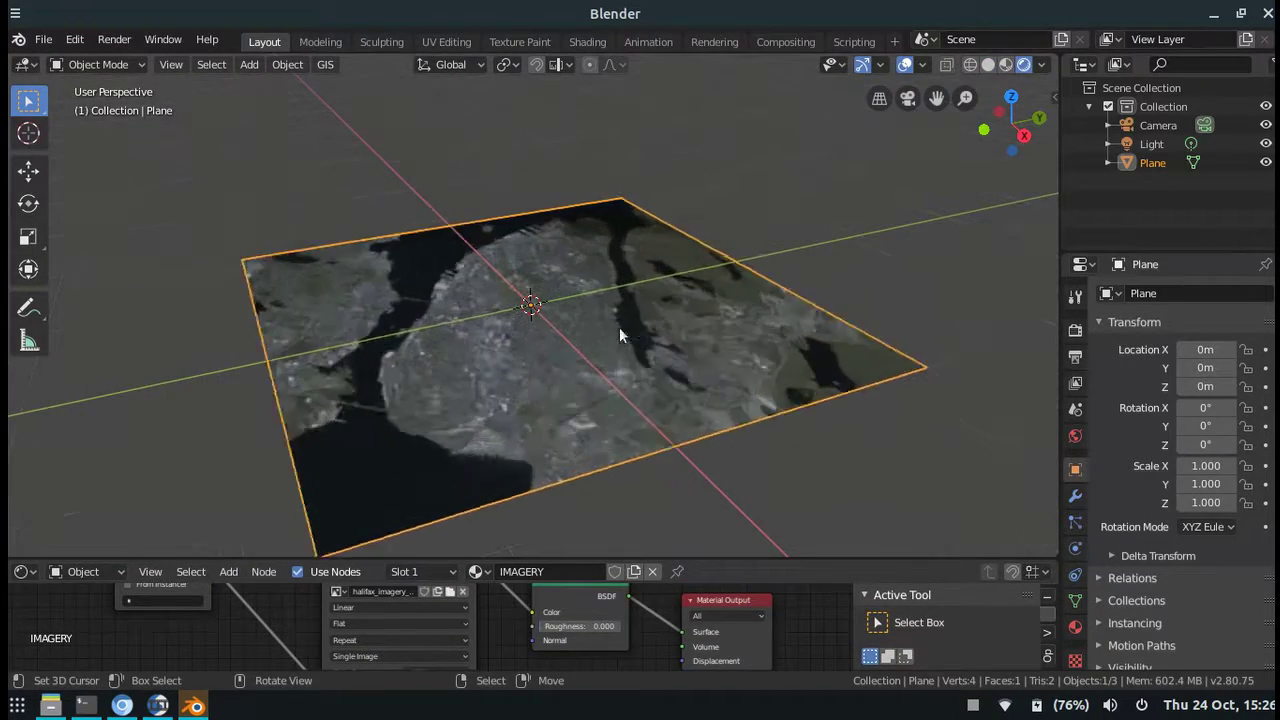
mouse_move(619, 327)
middle_down()
mouse_move(737, 344)
mouse_move(541, 379)
middle_up()
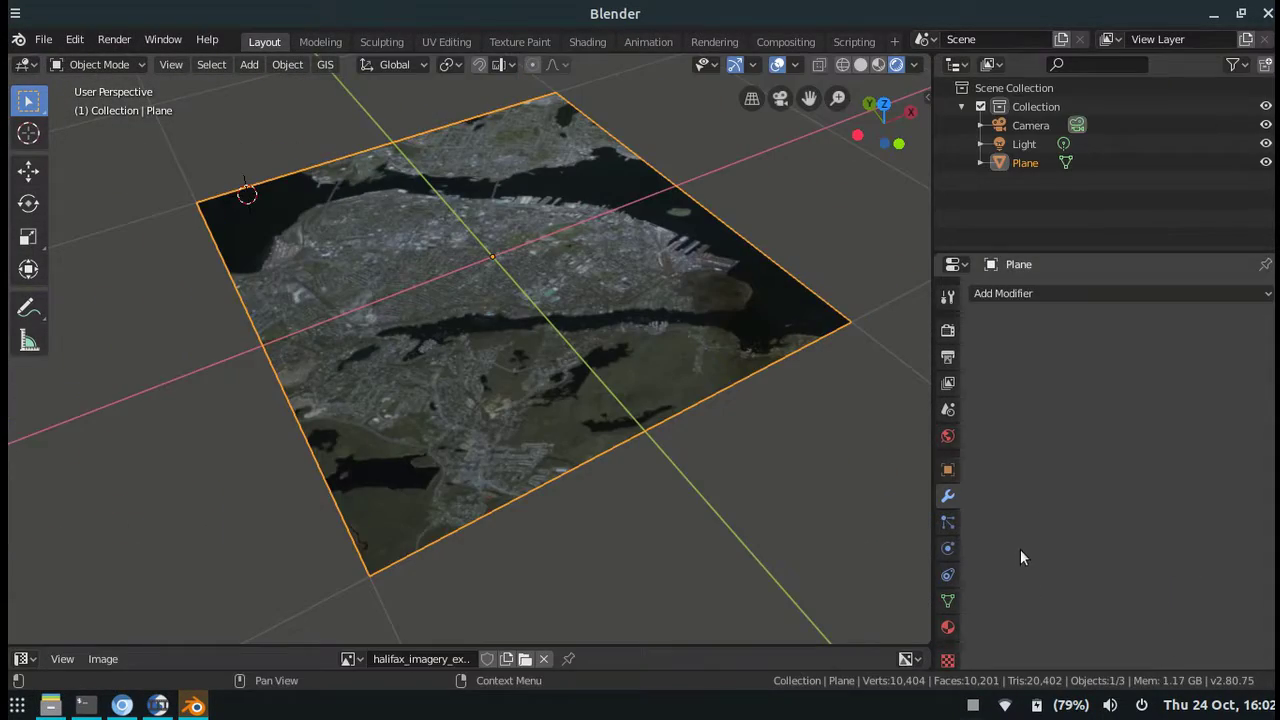
- Add a Displace modifier to the subdivided imagery plane
click(1085, 294)
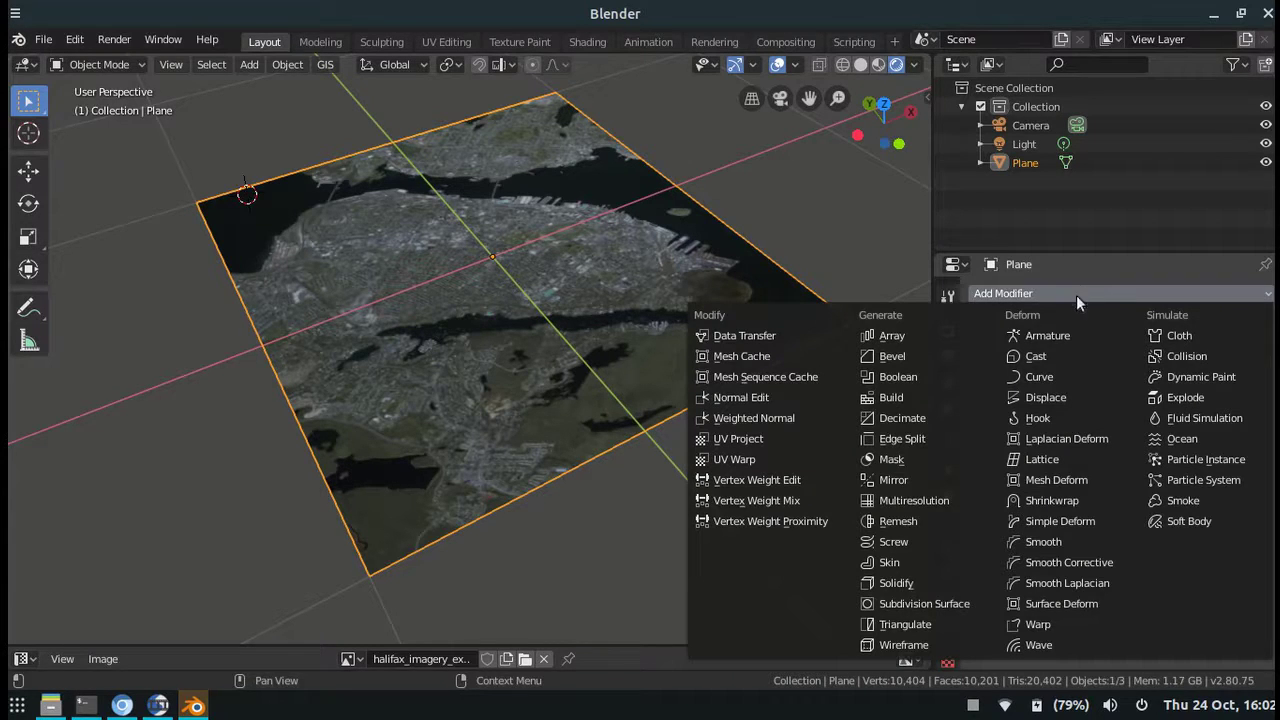
click(1034, 398)
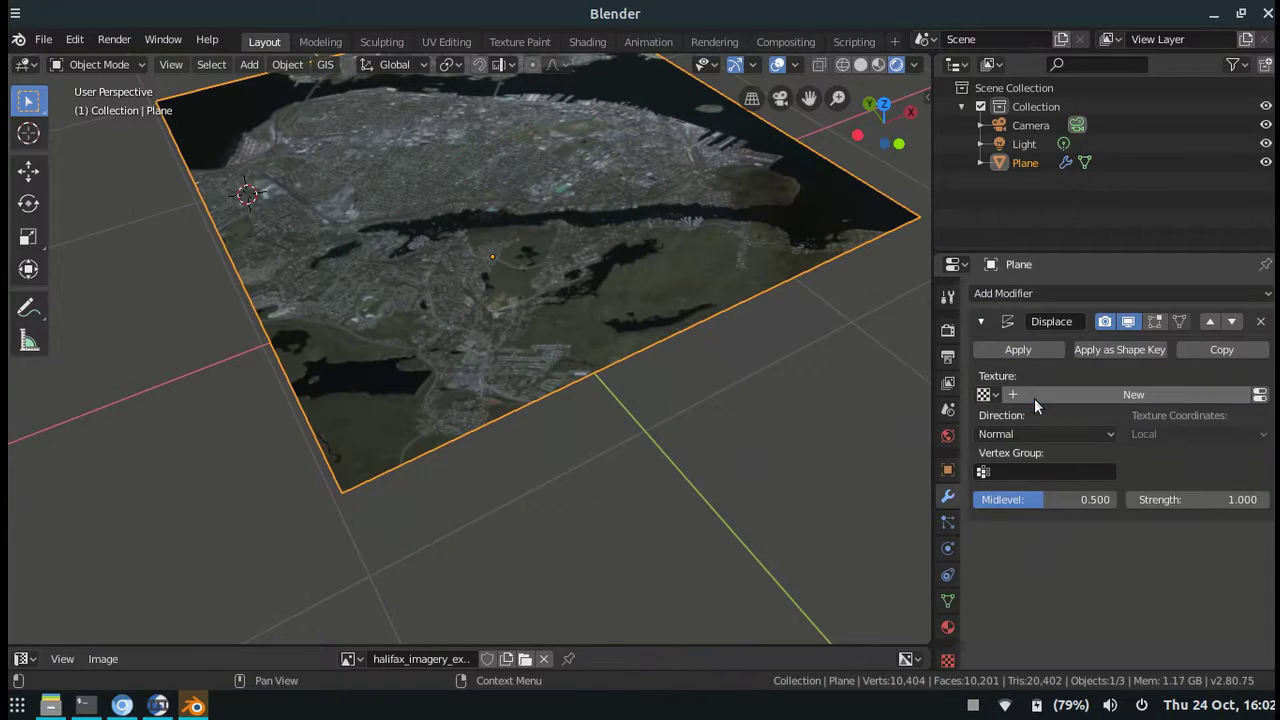
middle_drag(711, 427, 702, 481)
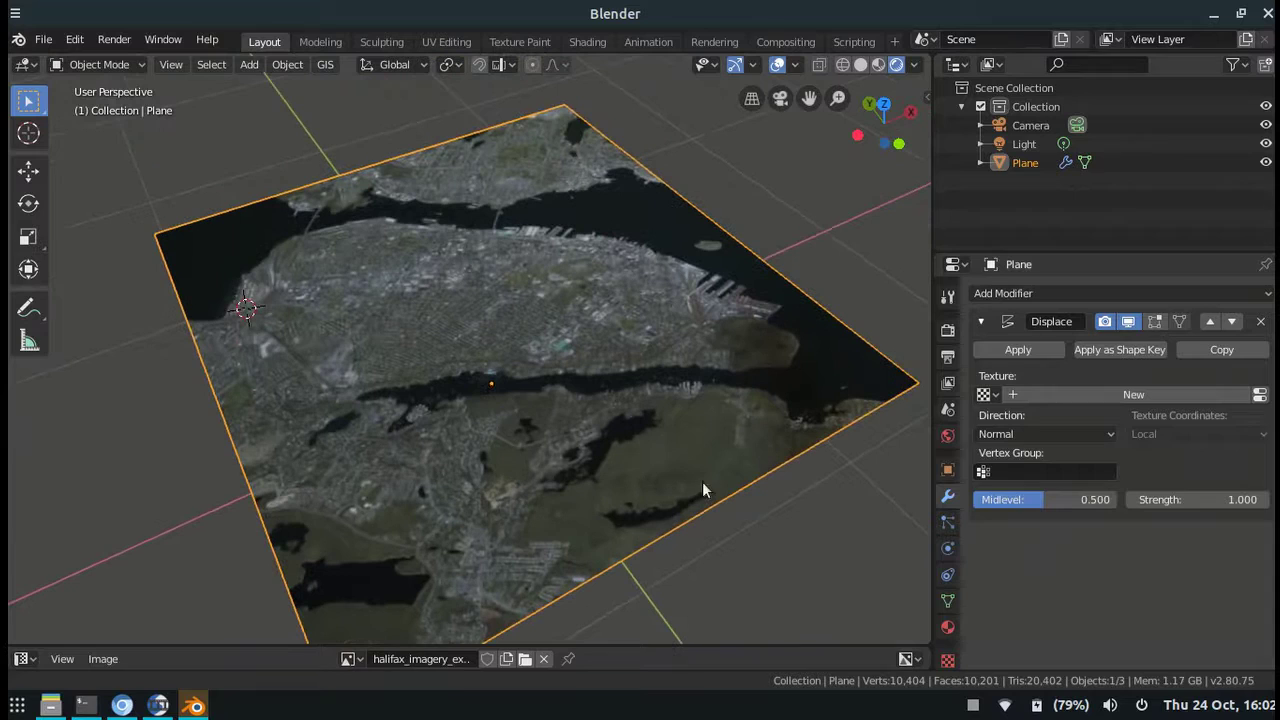
- Create a new image texture for the plane's Displace modifier and load halifax_elevation_export.tif into it
click(1201, 395)
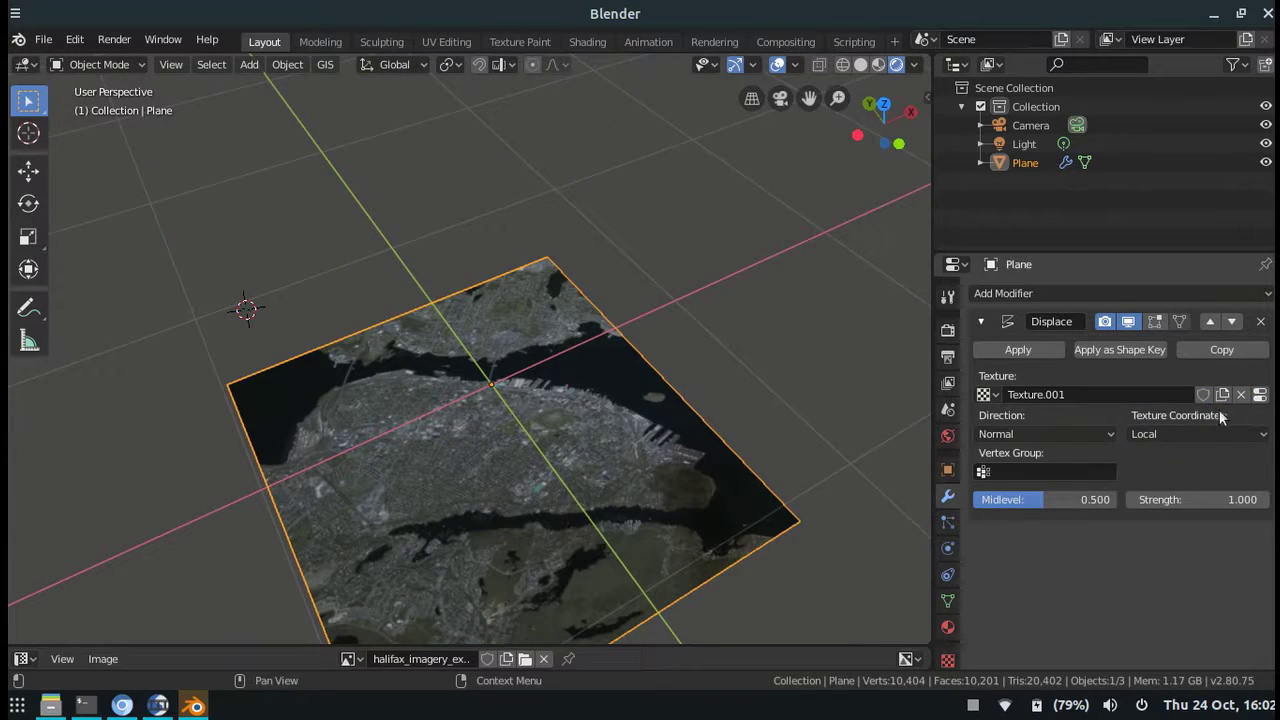
click(1222, 394)
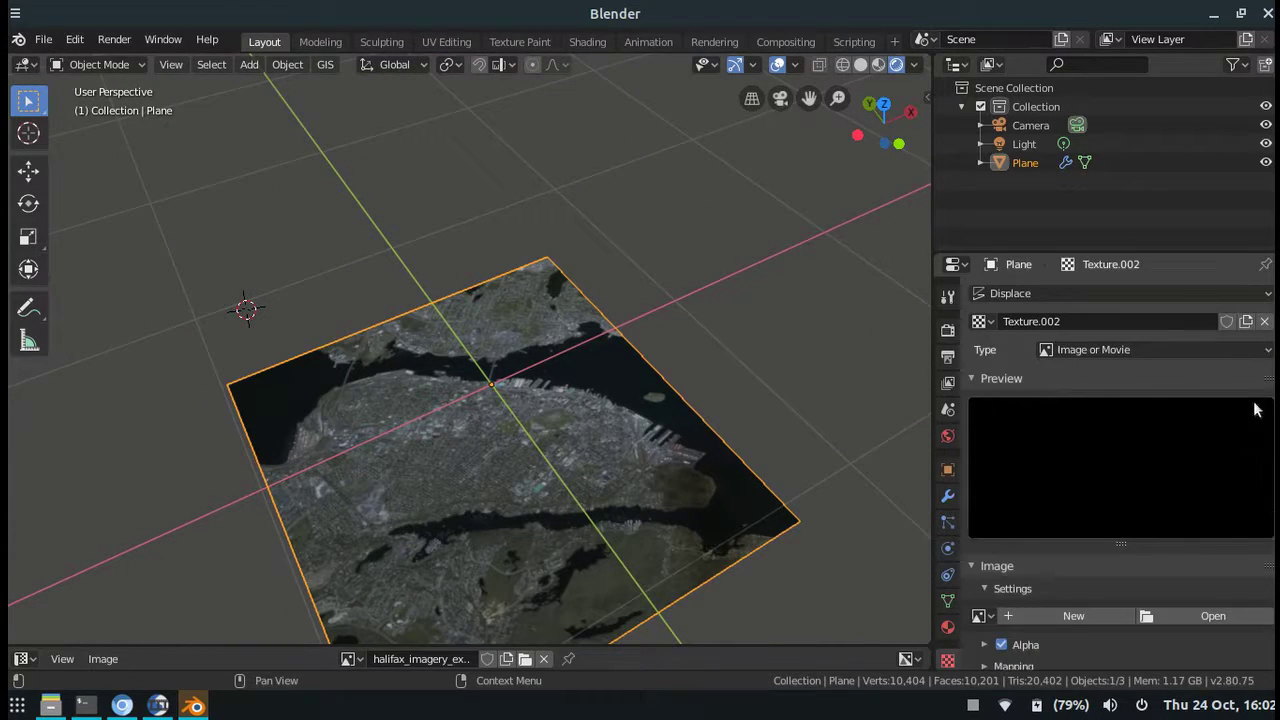
click(1195, 615)
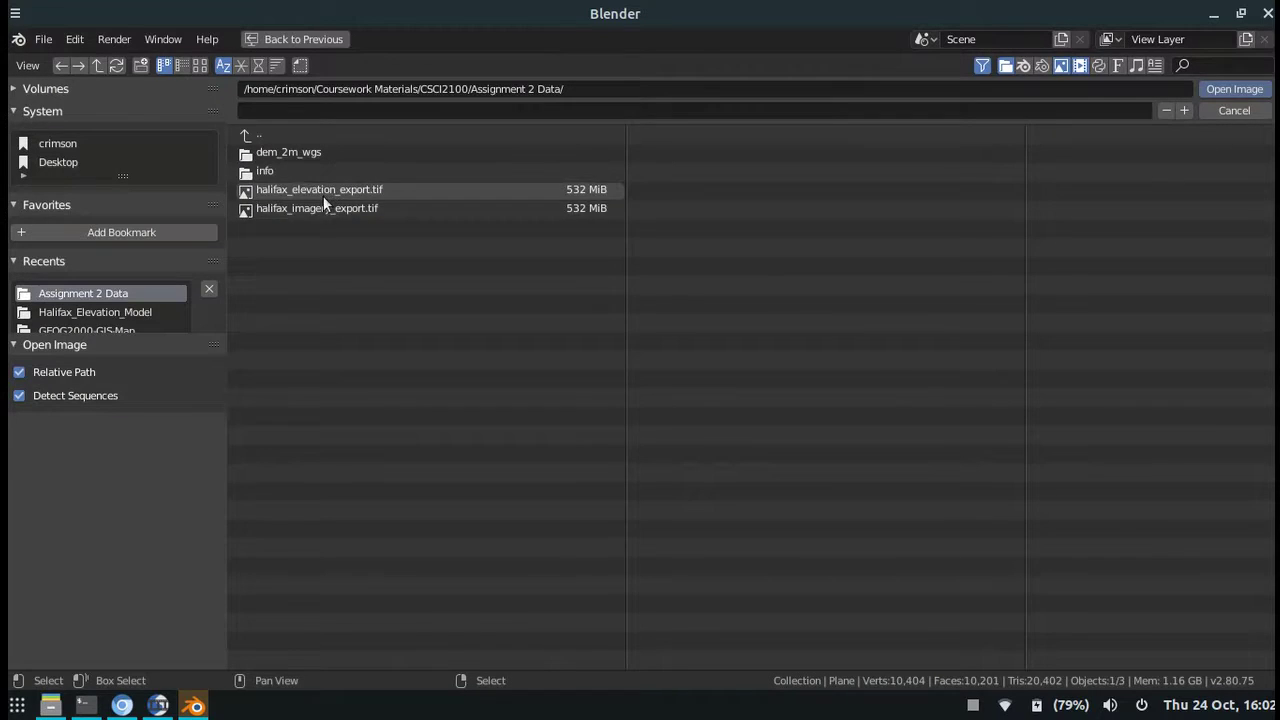
click(329, 189)
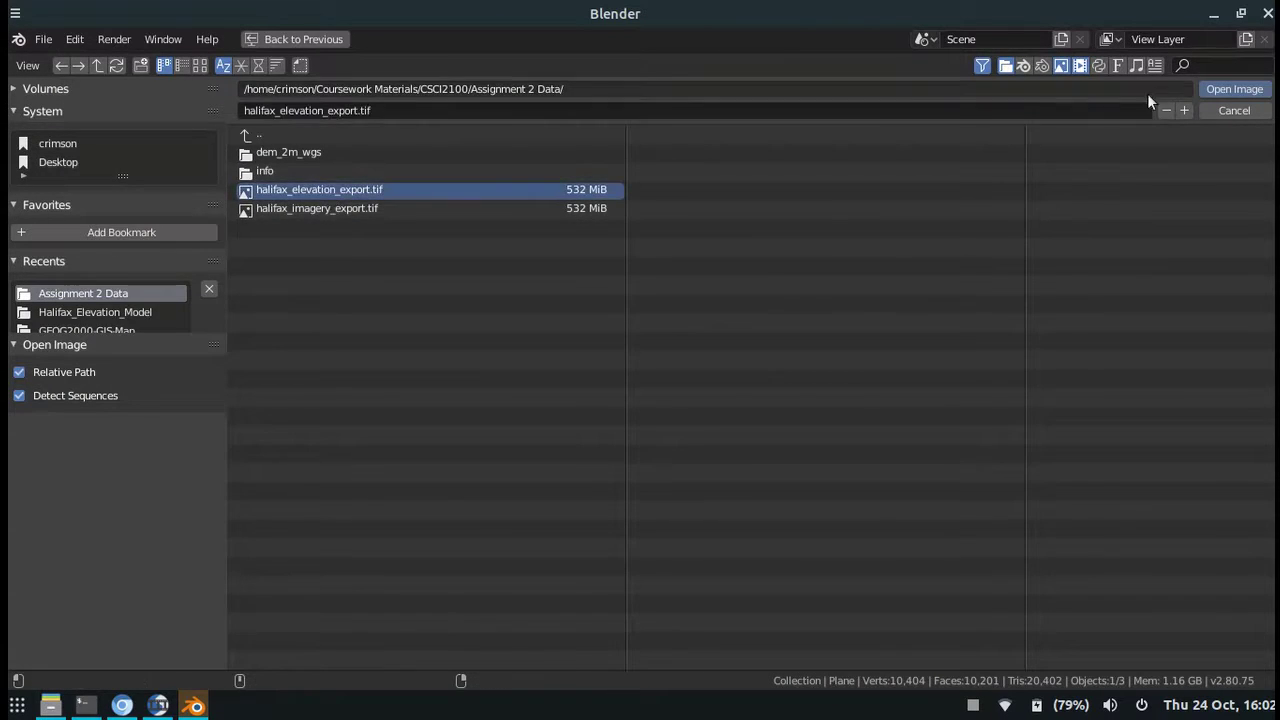
click(1240, 89)
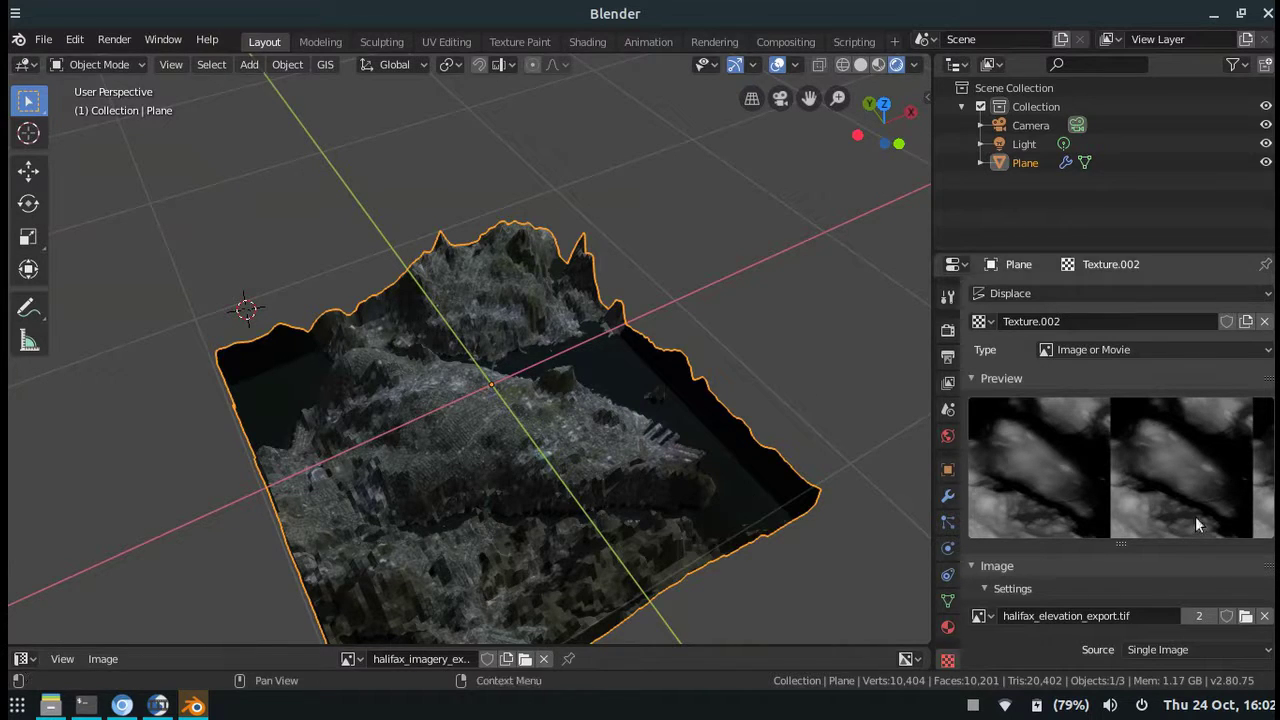
- Return to the plane's Displace modifier settings and open the Strength value for editing
click(947, 495)
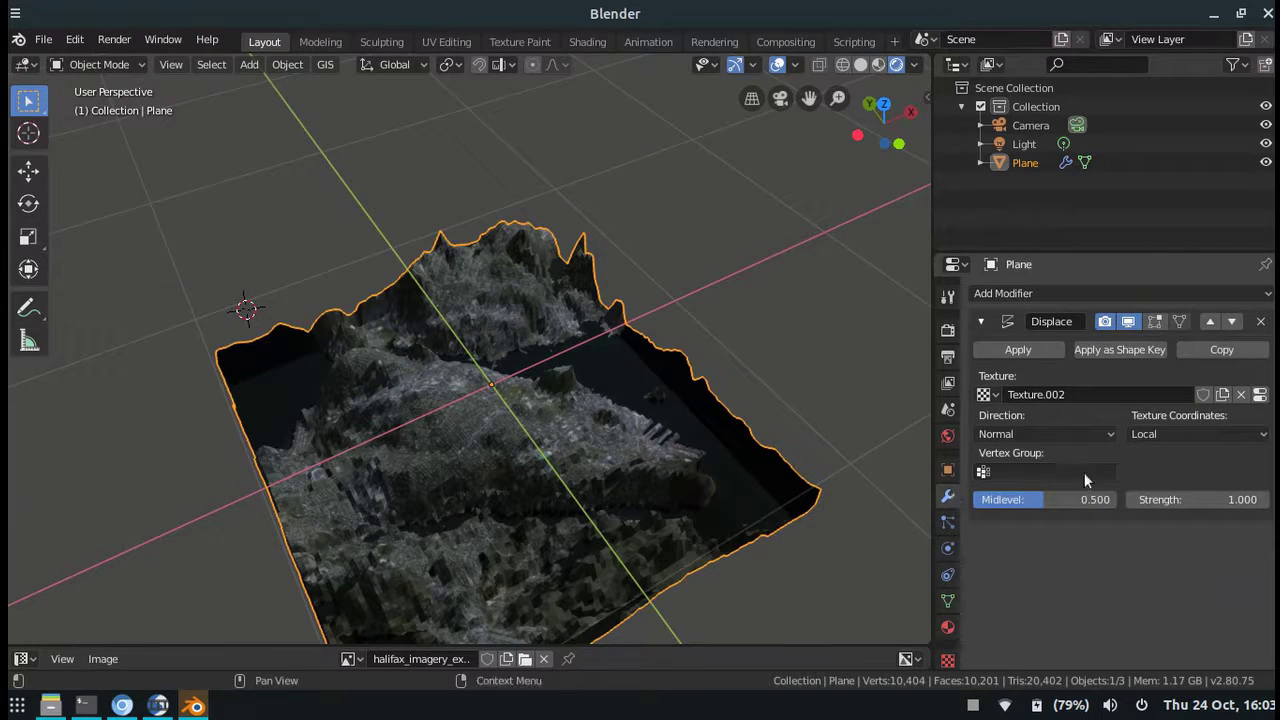
click(1231, 499)
text(1.0)
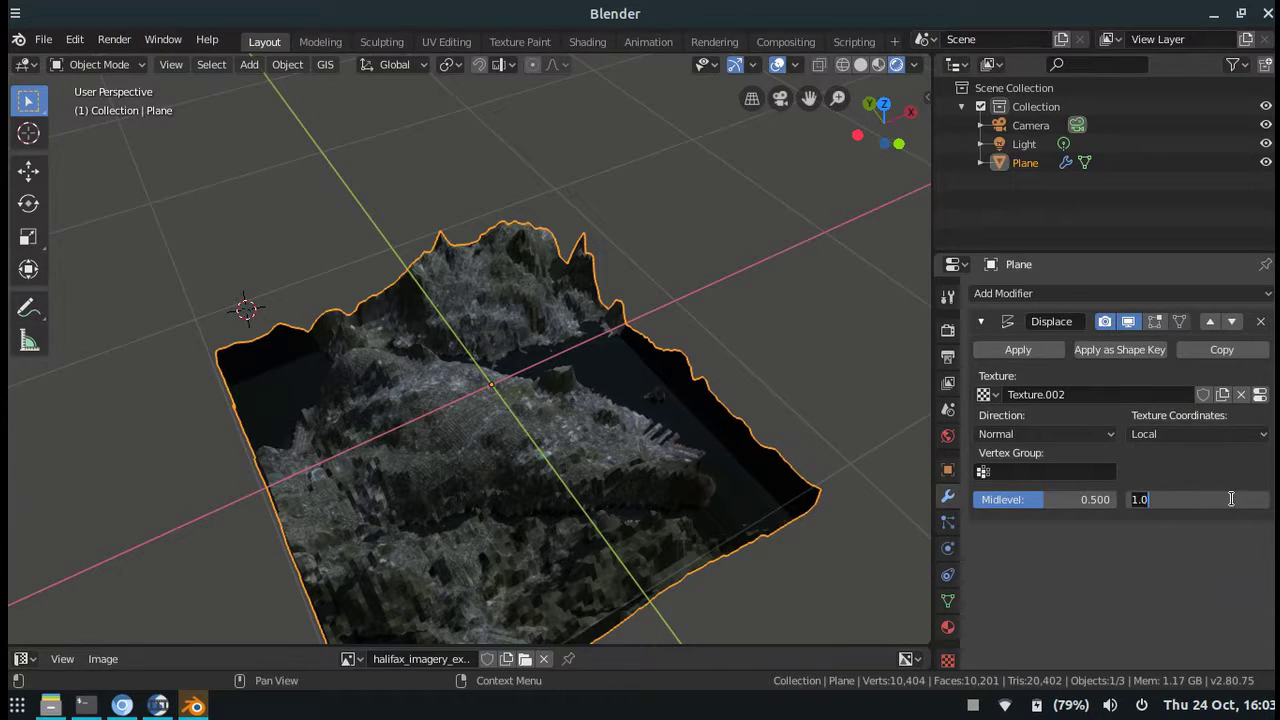